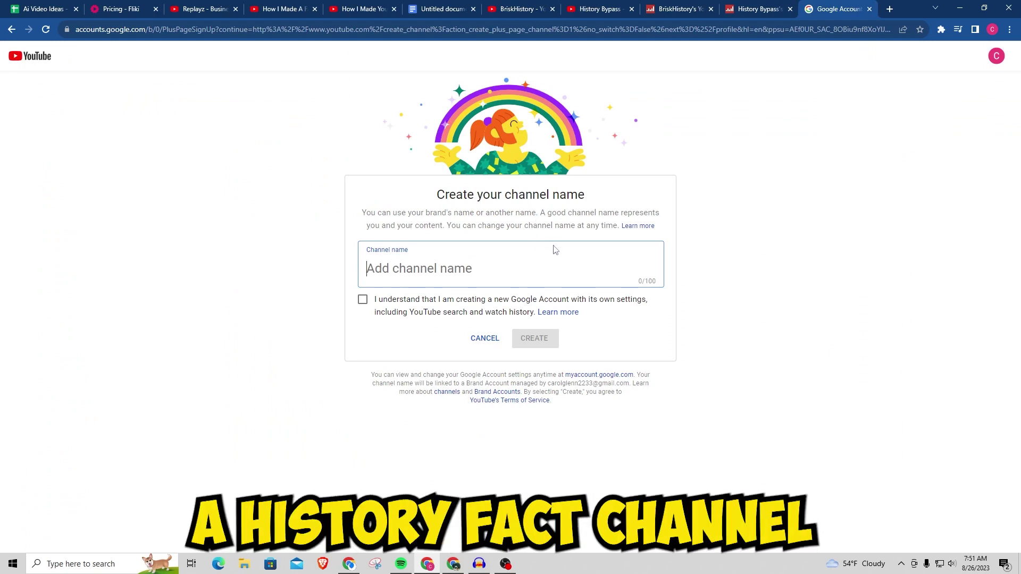
Switch to the ChatGPT window with the history channel name suggestions.
left_click(463, 564)
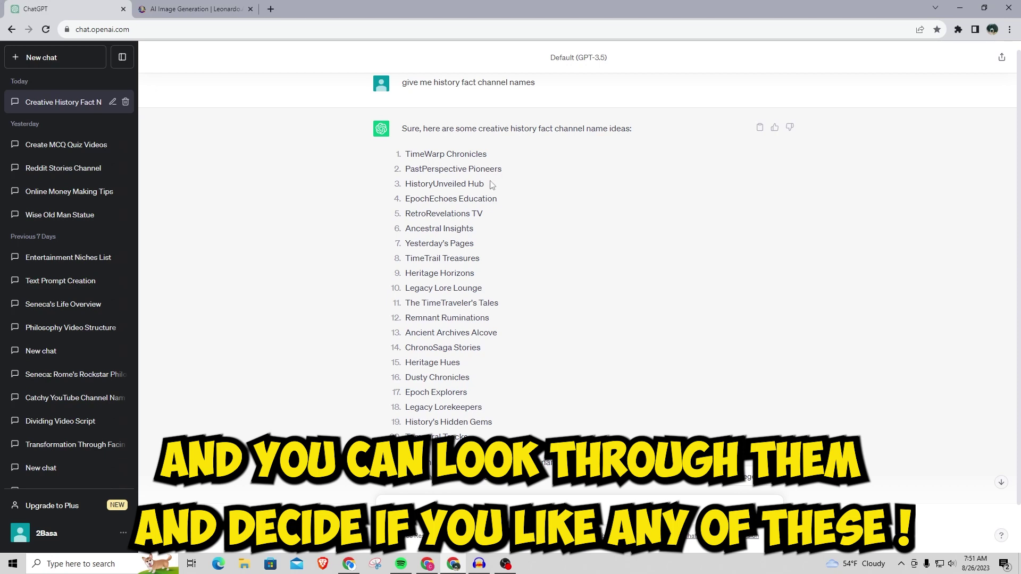
Copy 'HistoryUnveiled' from ChatGPT's list and paste it into YouTube's channel name field.
left_click_drag(423, 184, 409, 186)
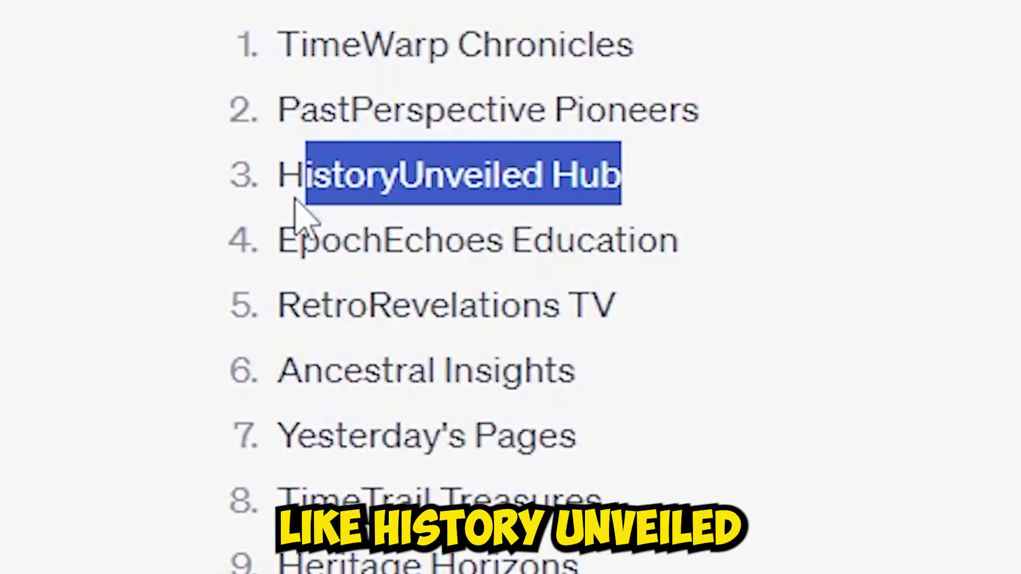
left_click(468, 186)
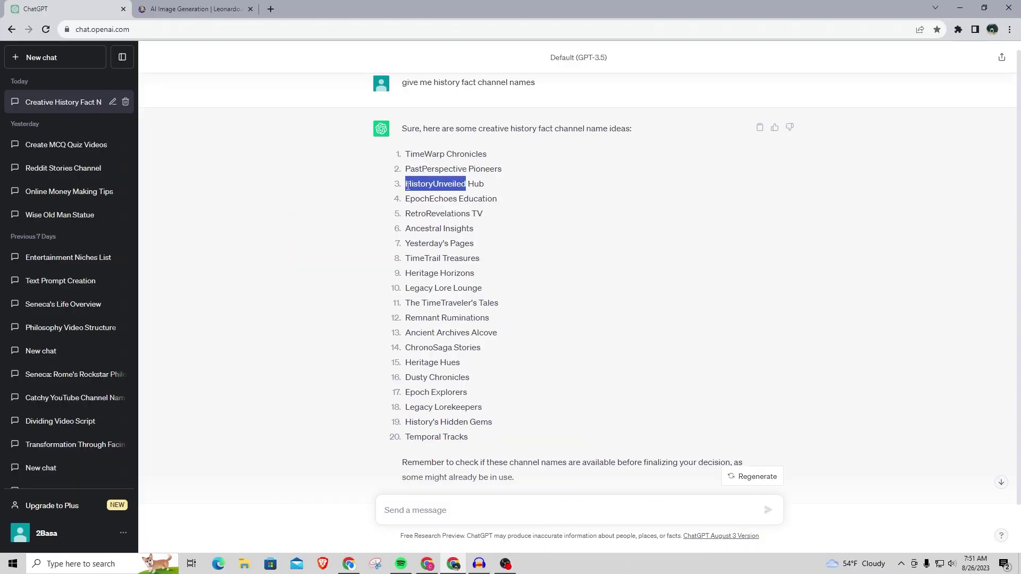
left_click_drag(404, 167, 492, 346)
left_click(435, 219)
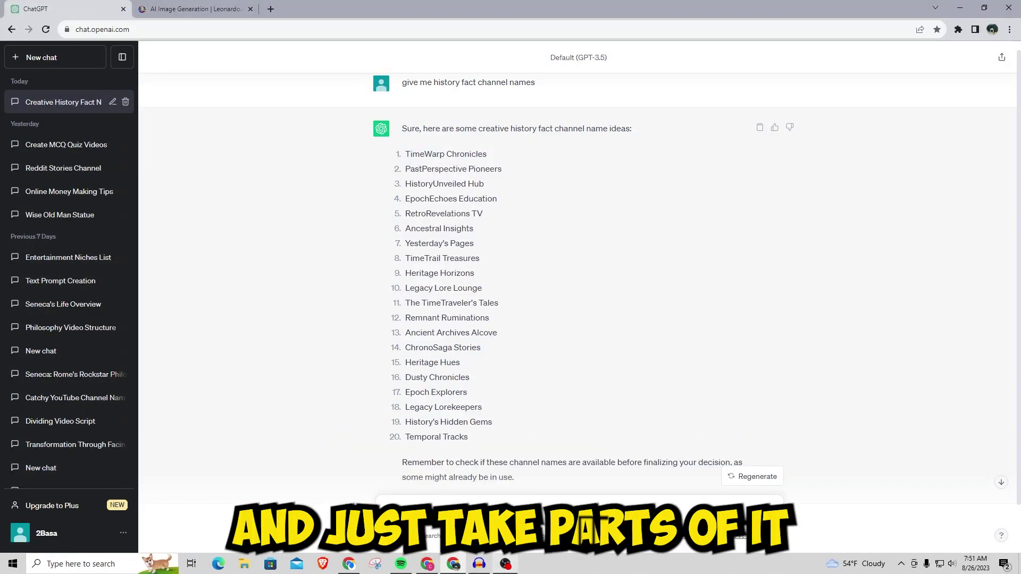
left_click(420, 567)
type("HistoryUnveiled")
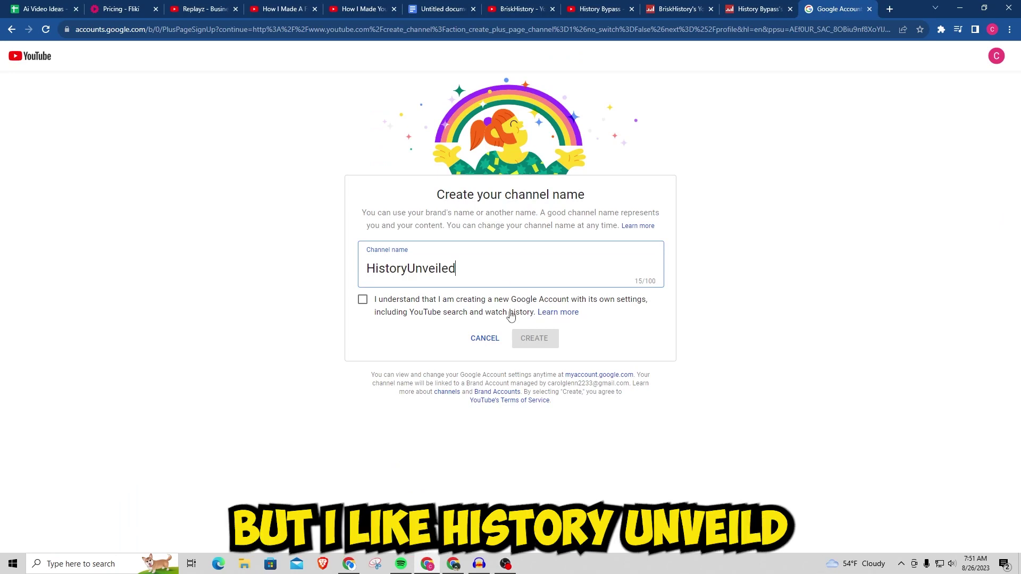
Accept the terms, create the HistoryUnveiled channel and reload the page.
left_click(384, 309)
left_click(534, 338)
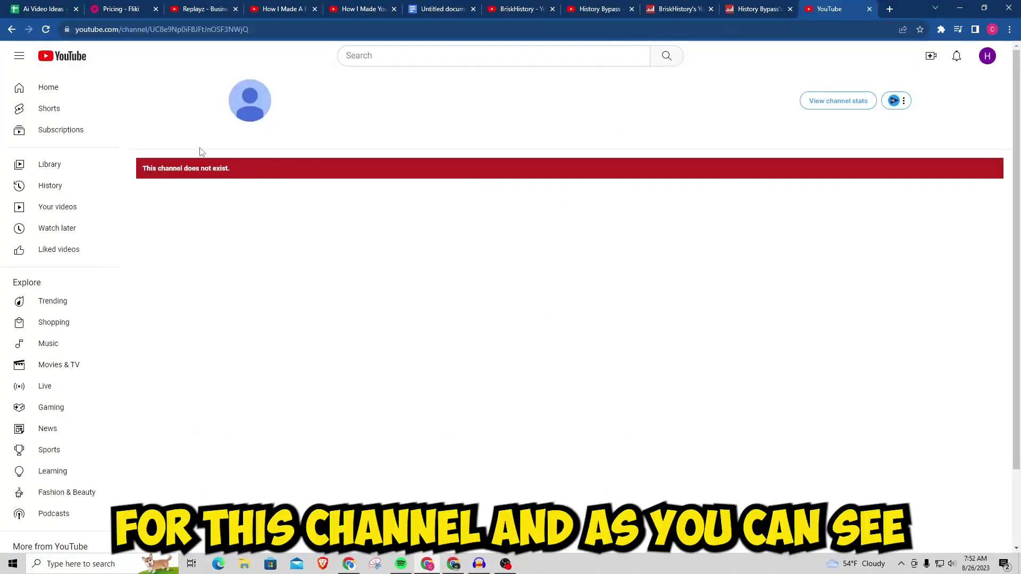
key("F5")
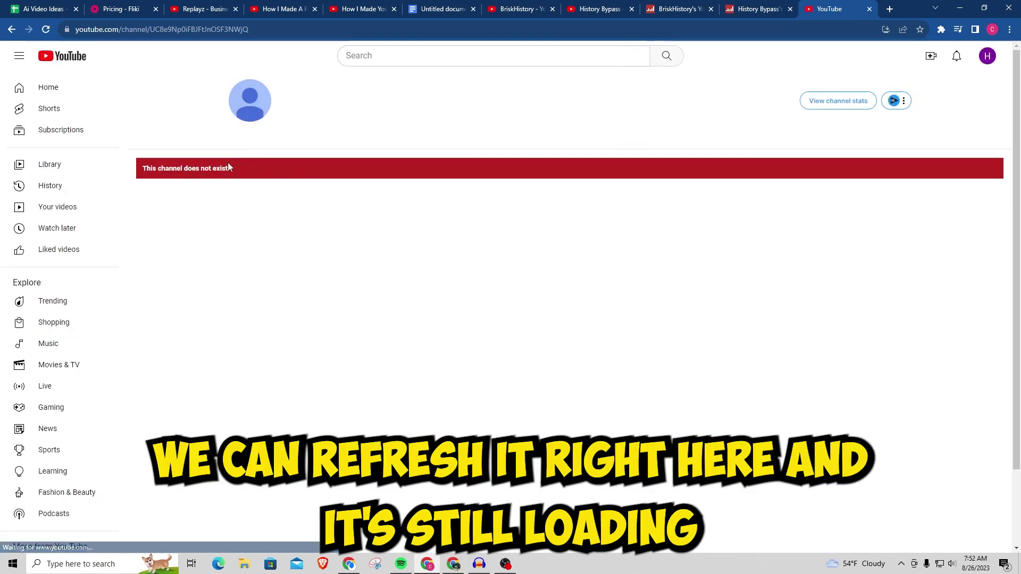
Go to the channel's customization in YouTube Studio and reach its Branding options.
left_click(987, 56)
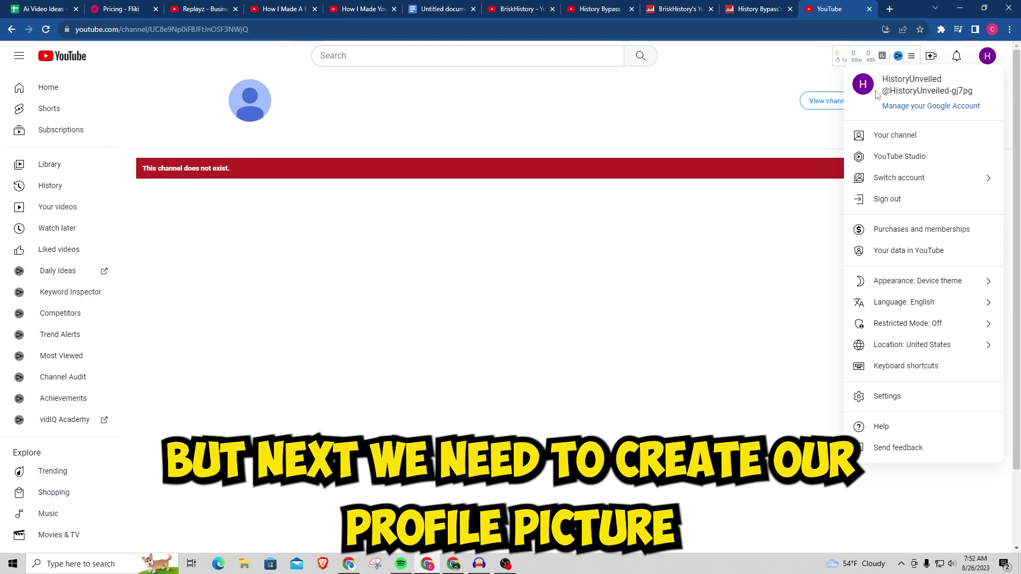
left_click(901, 136)
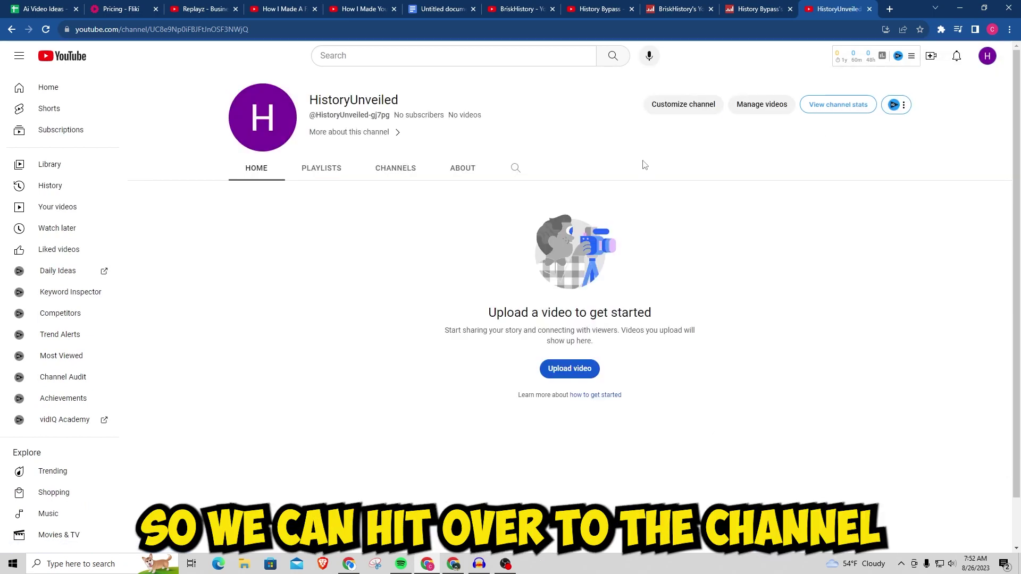
left_click(683, 105)
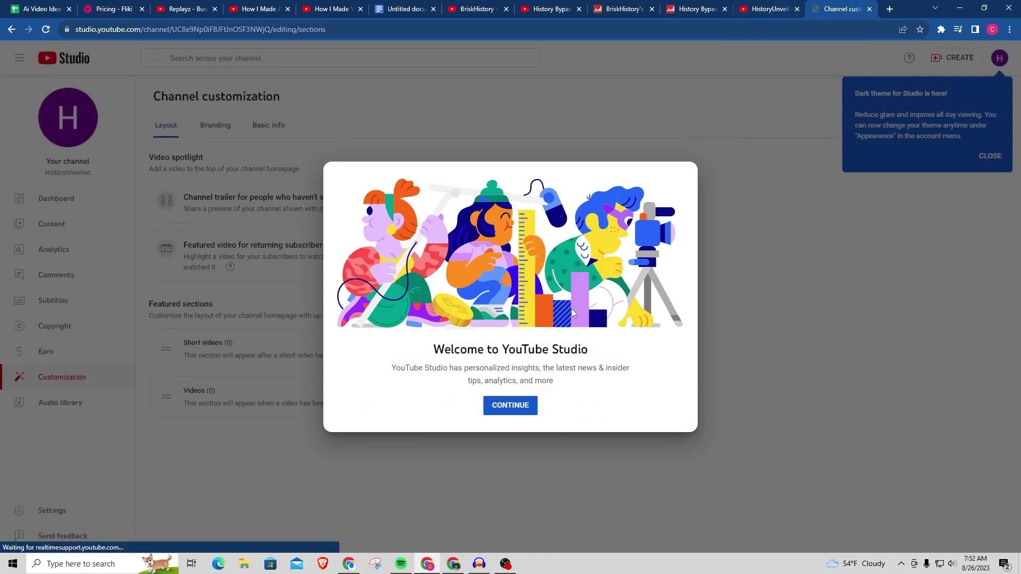
left_click(512, 409)
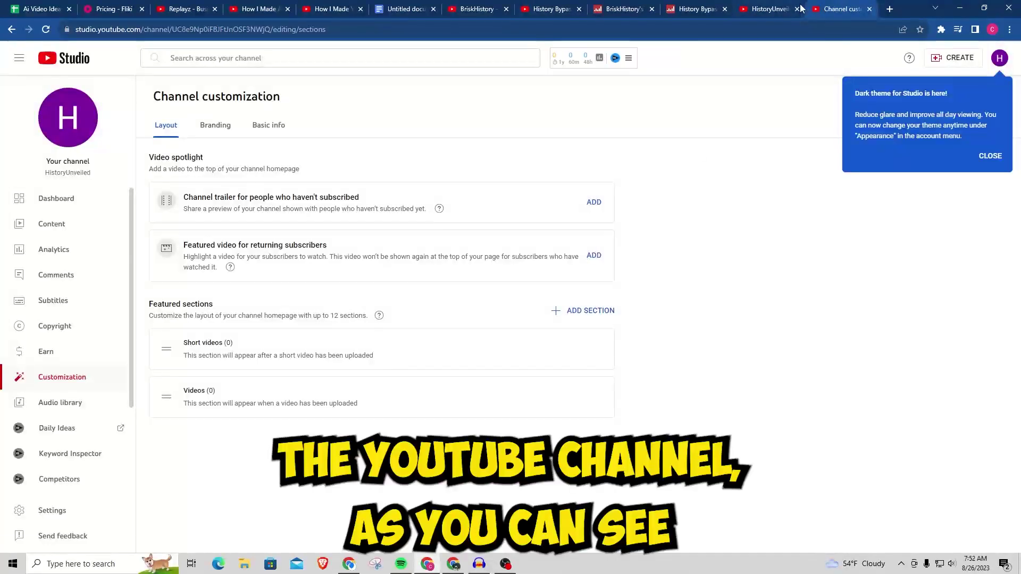
left_click(795, 11)
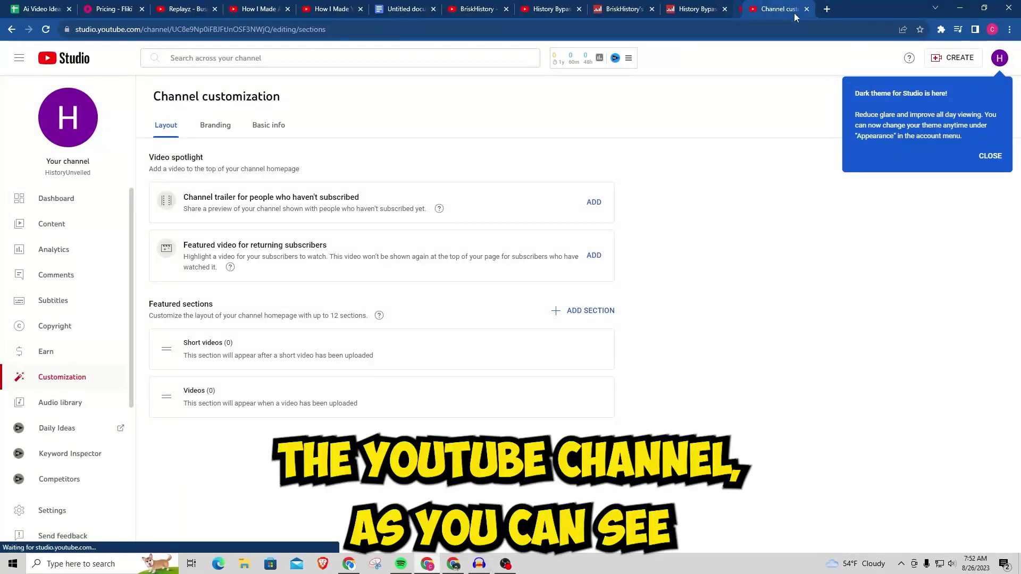
left_click(217, 130)
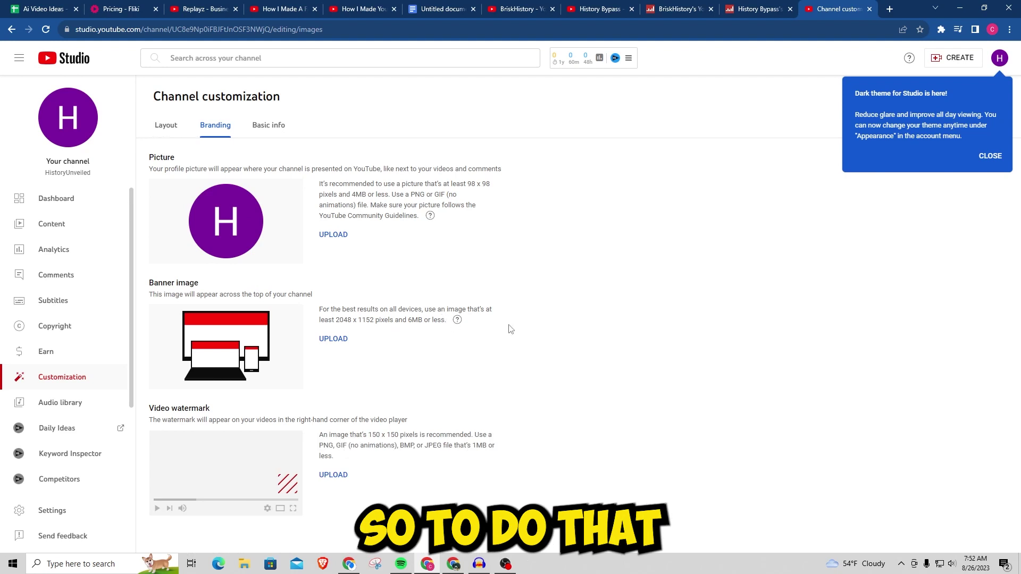
left_click(453, 567)
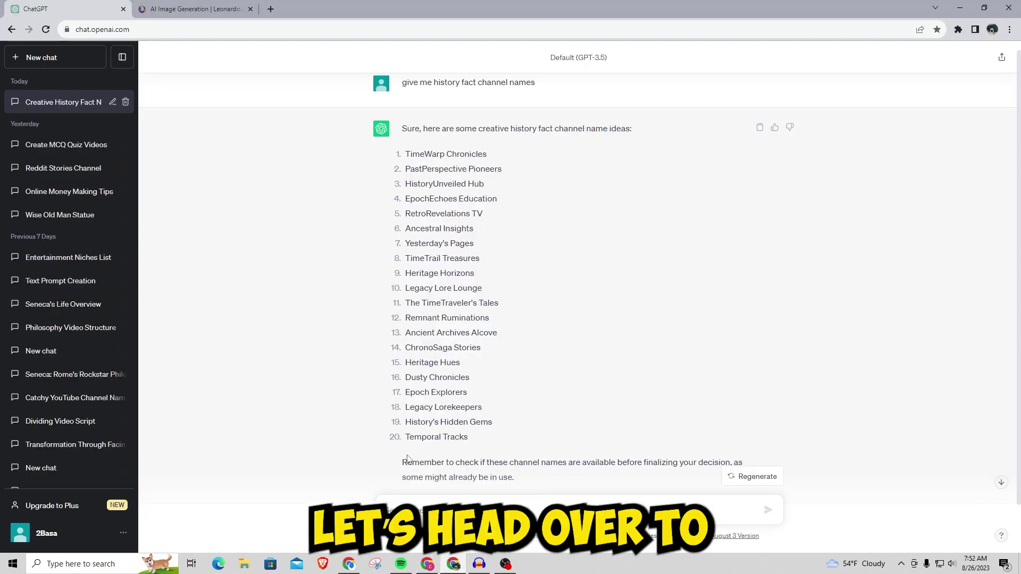
Generate Leonardo.Ai images for 'create a funny cartoon character of george washington' and view one full size.
left_click(167, 6)
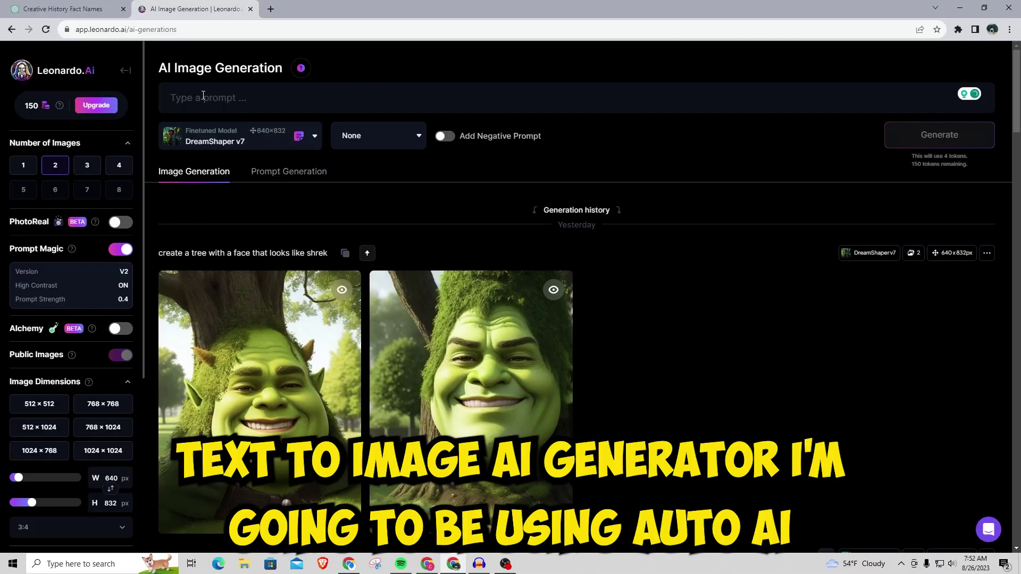
left_click(248, 94)
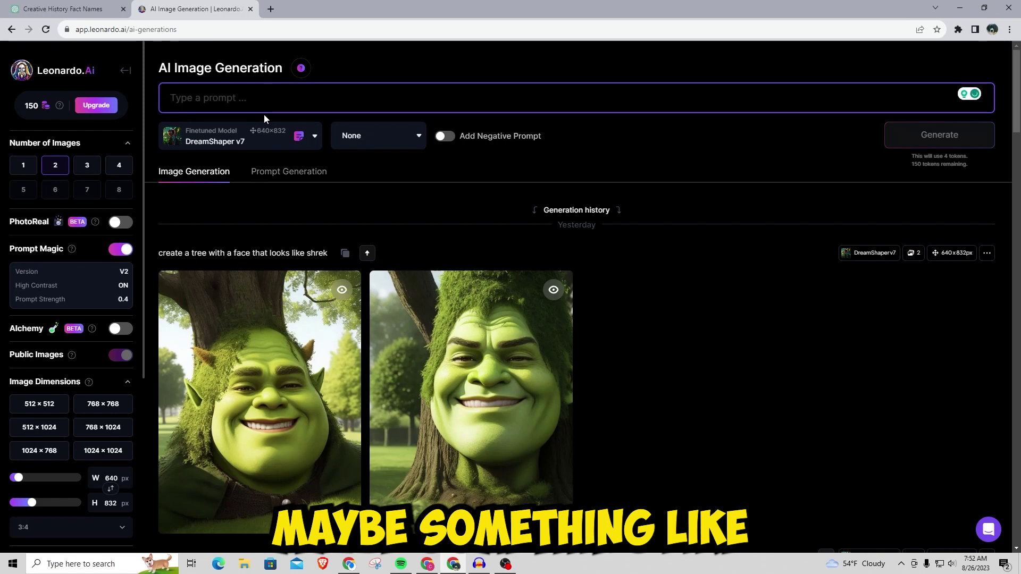
type("create a fu")
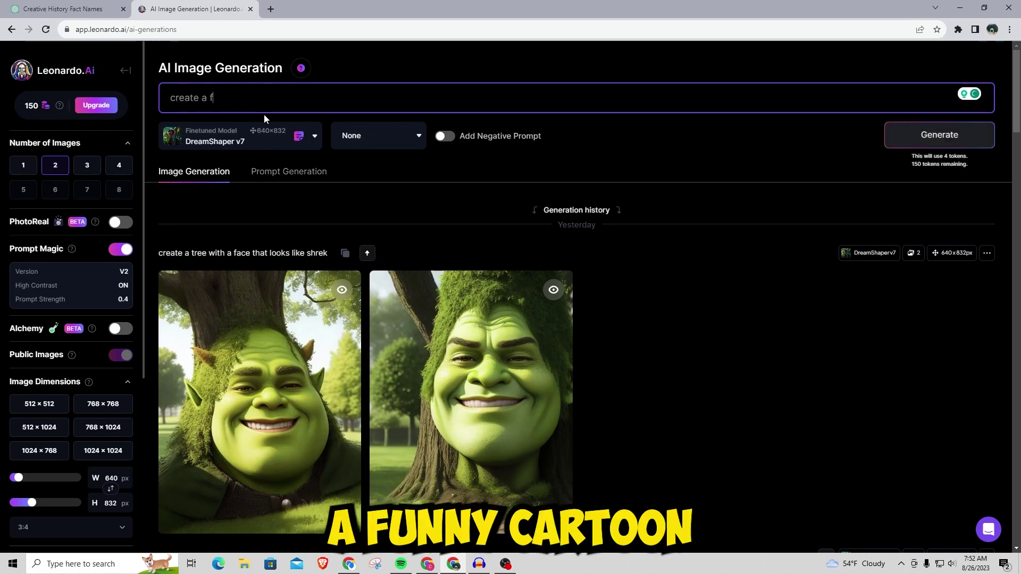
type("nny cartoon character of george washington")
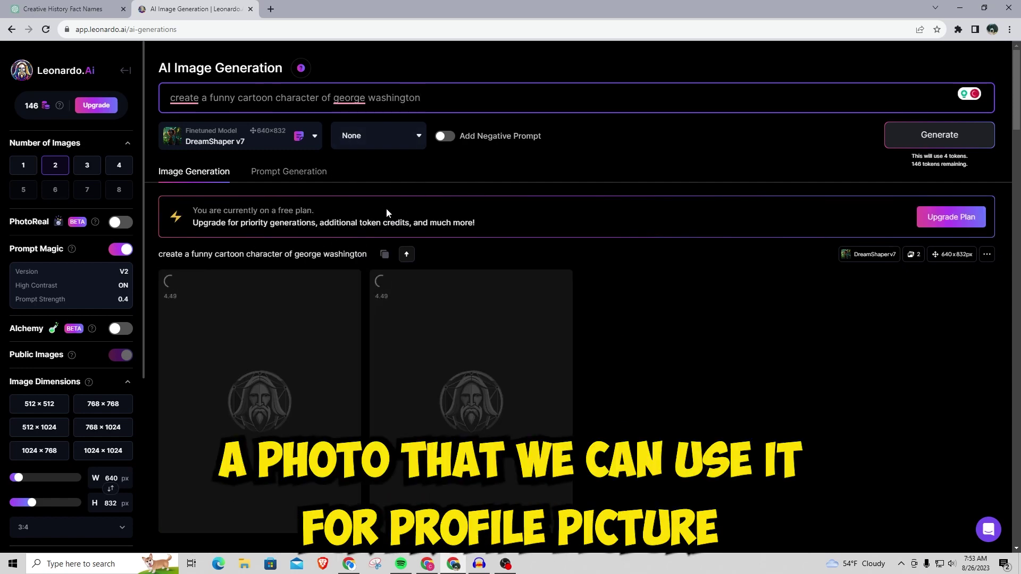
left_click(538, 158)
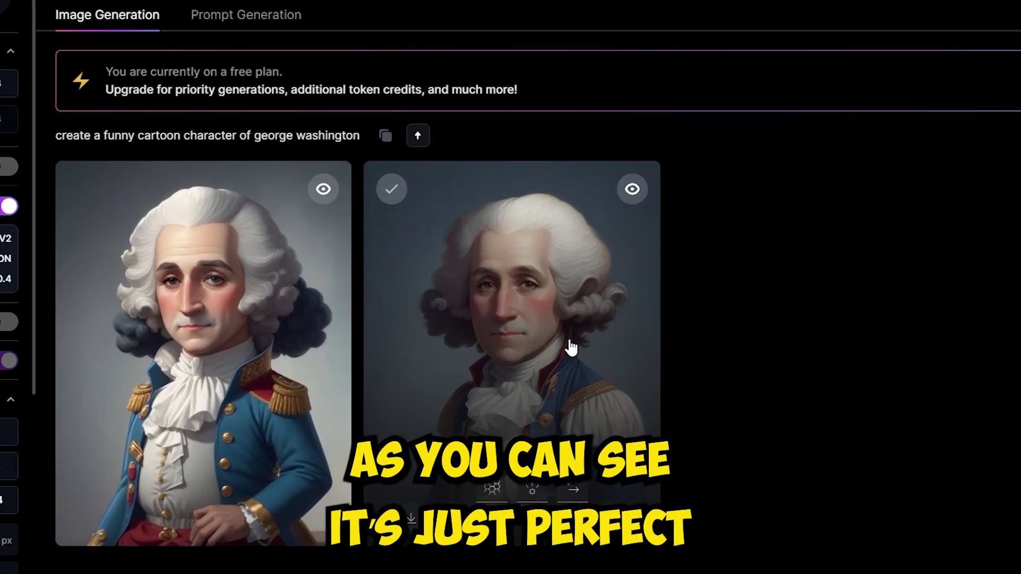
left_click(509, 394)
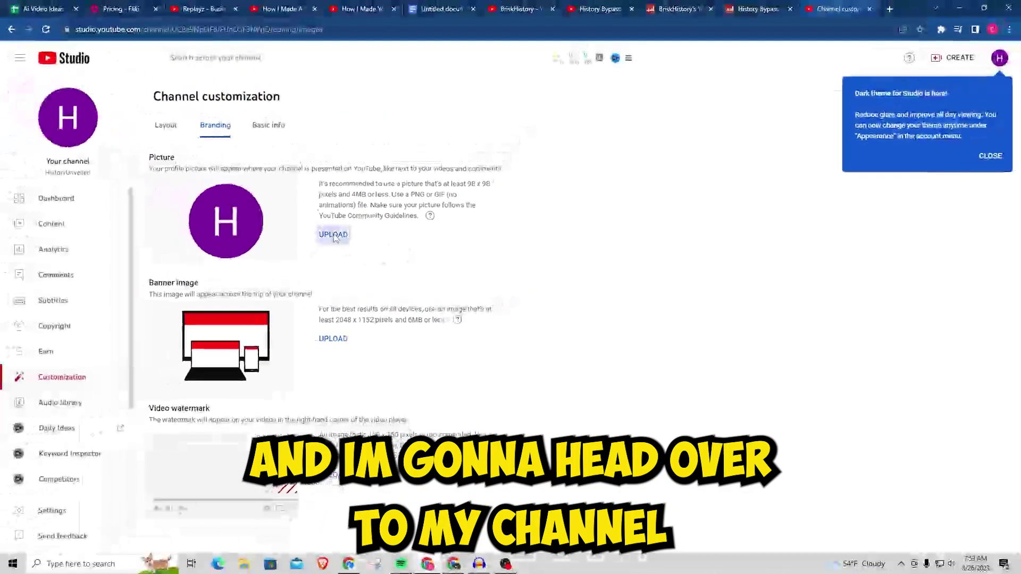
Upload the downloaded George Washington portrait from Downloads, crop it over the face, and apply it.
left_click(333, 235)
left_click(48, 172)
left_click(228, 92)
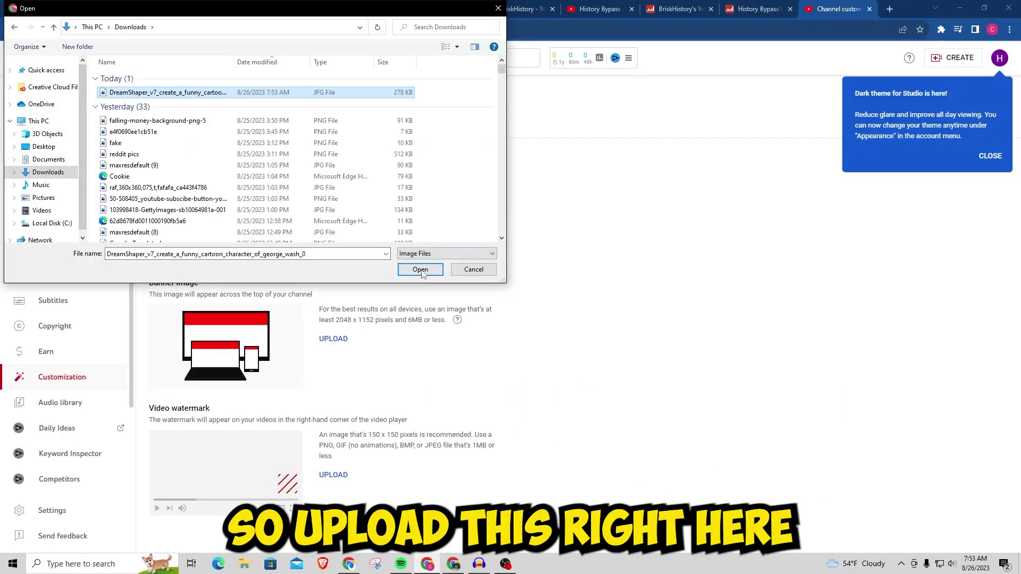
left_click(420, 269)
left_click_drag(466, 258, 518, 214)
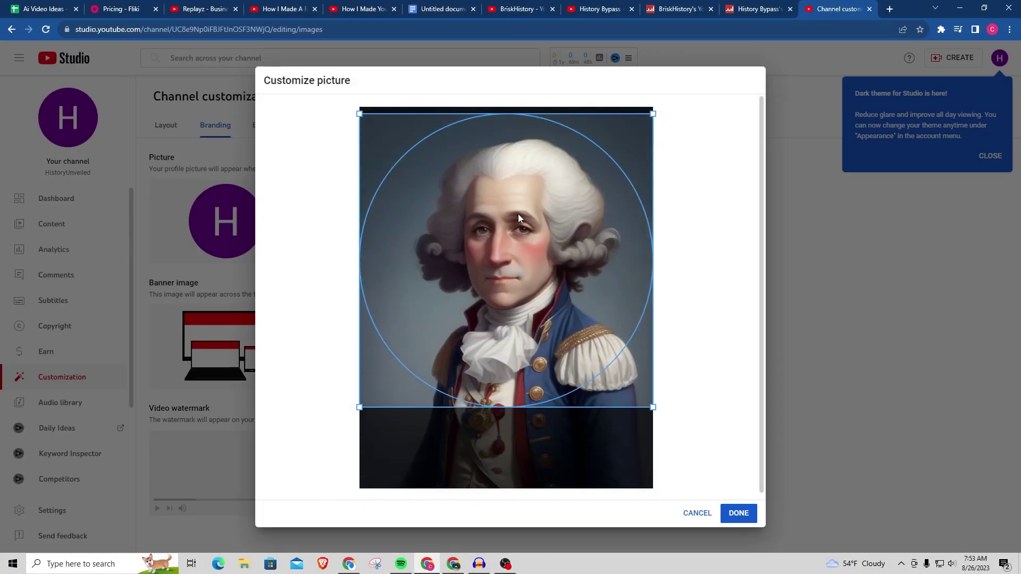
left_click(754, 521)
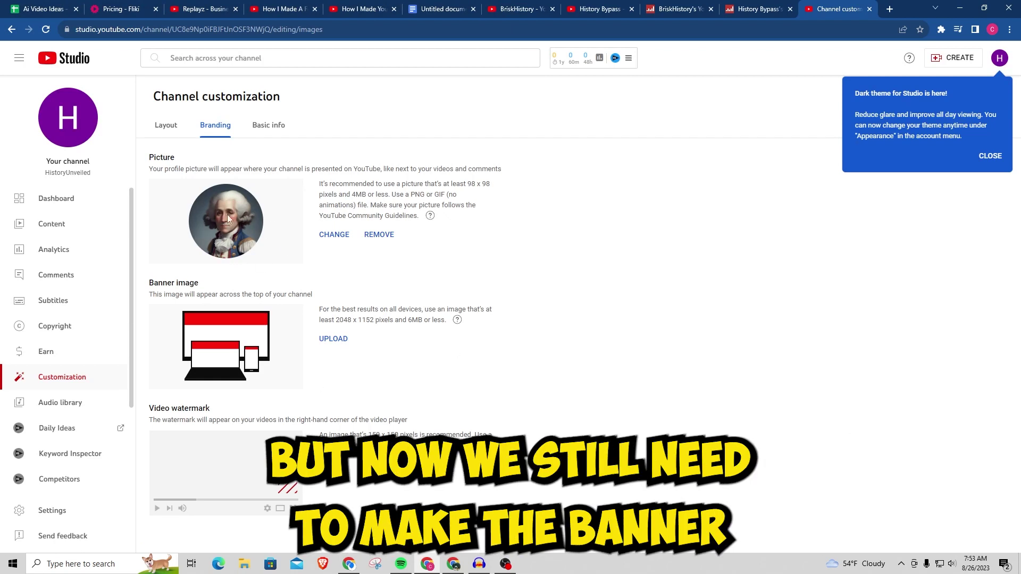
left_click(453, 563)
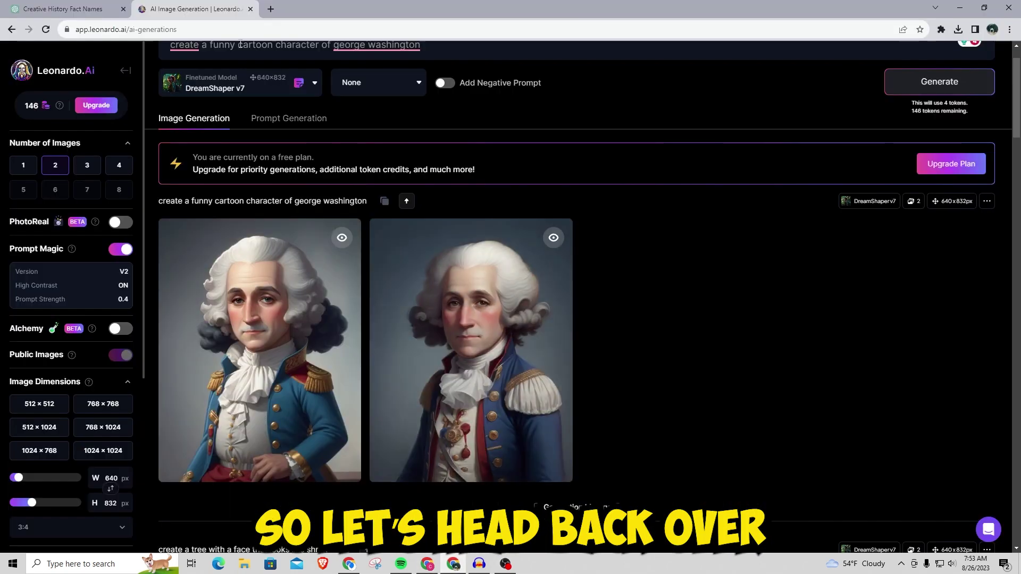
Open canva.com in a new tab and dismiss the trial-ended offer.
left_click(271, 9)
type("cnav")
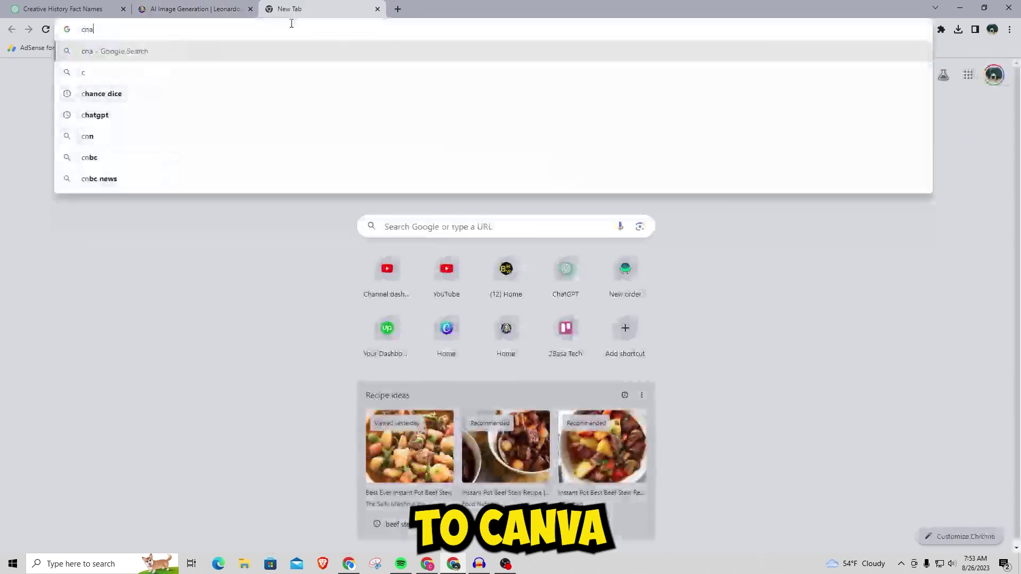
key("BackSpace")
key("BackSpace")
key("BackSpace")
type("a")
key("Return")
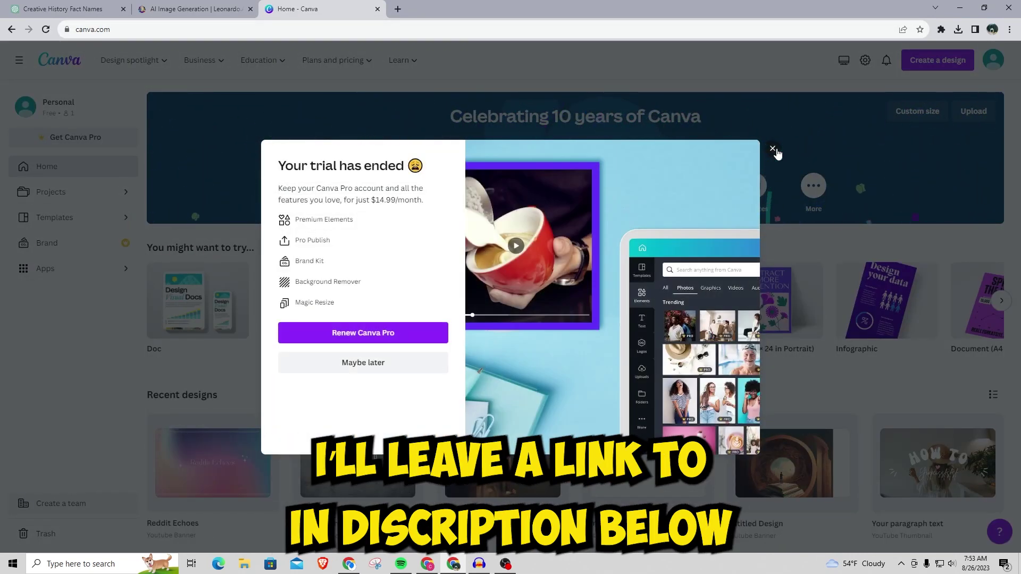
left_click(772, 148)
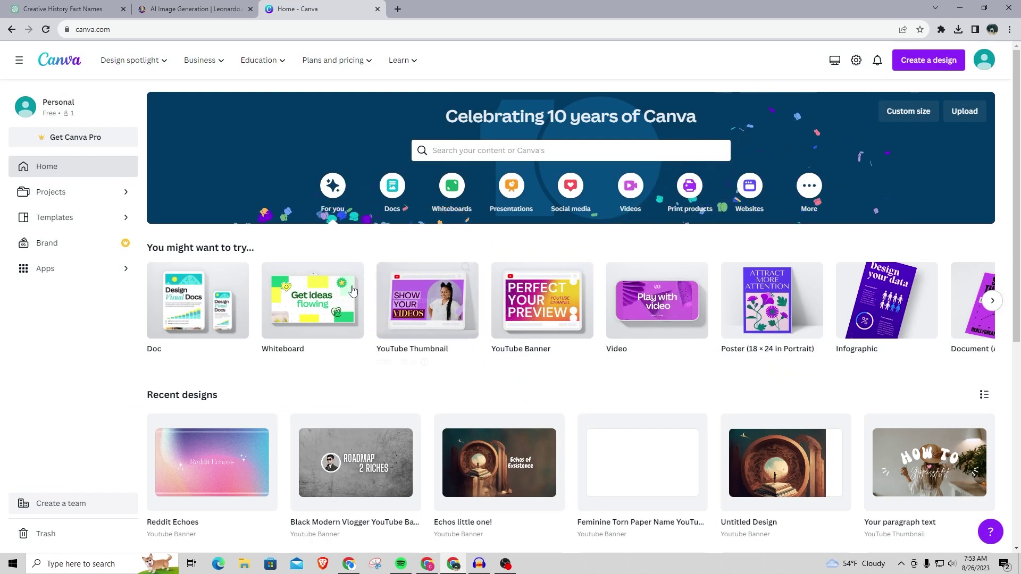
scroll(266, 187, "down", 3)
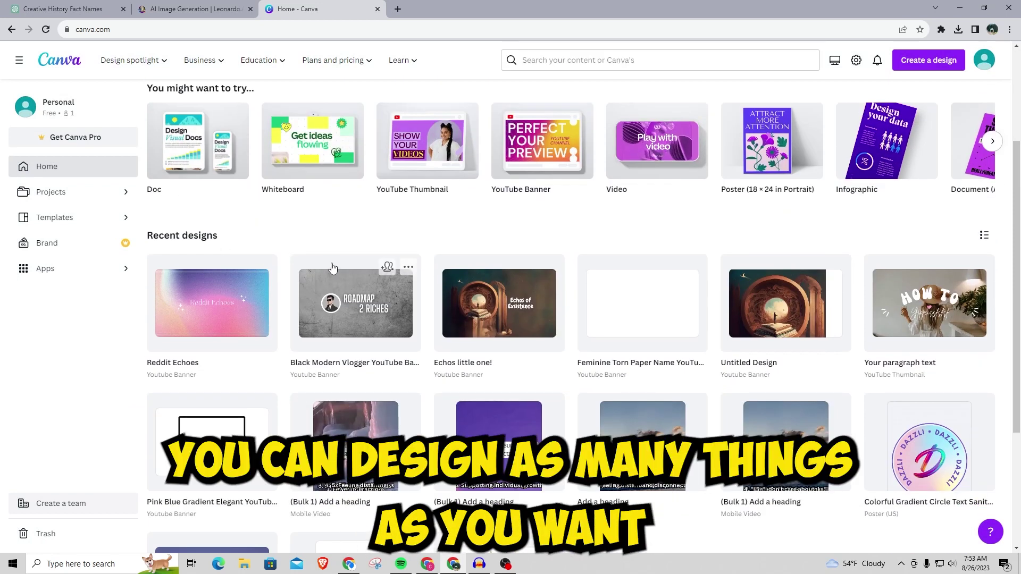
scroll(320, 237, "up", 3)
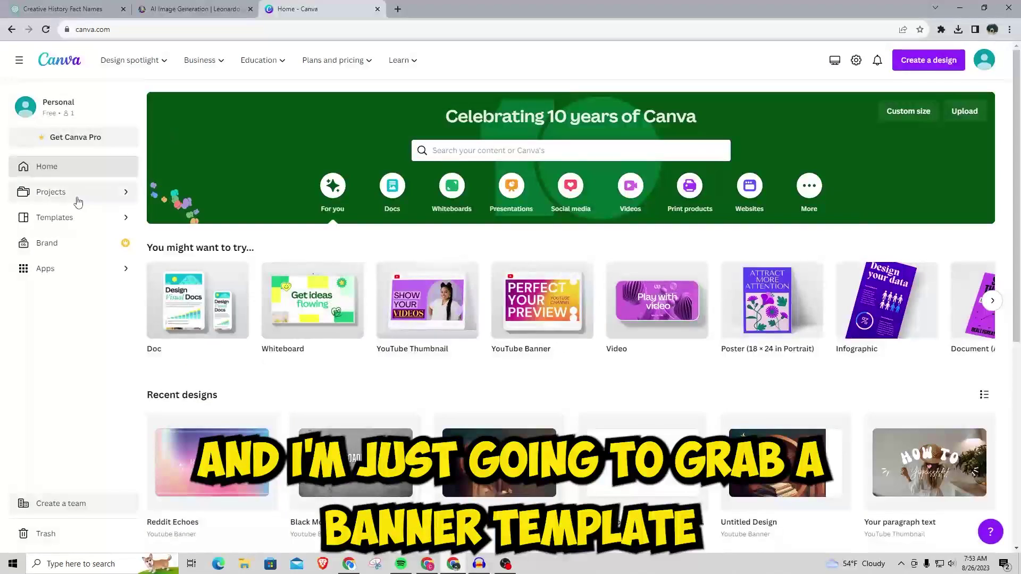
Search Canva templates for 'youtube banner' and scroll through the results.
left_click(496, 152)
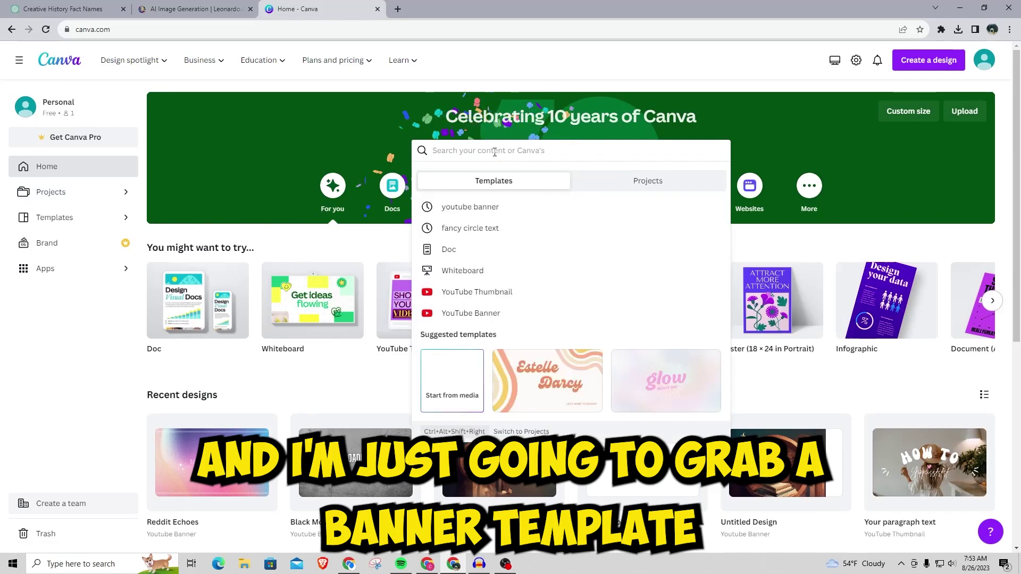
type("youtu")
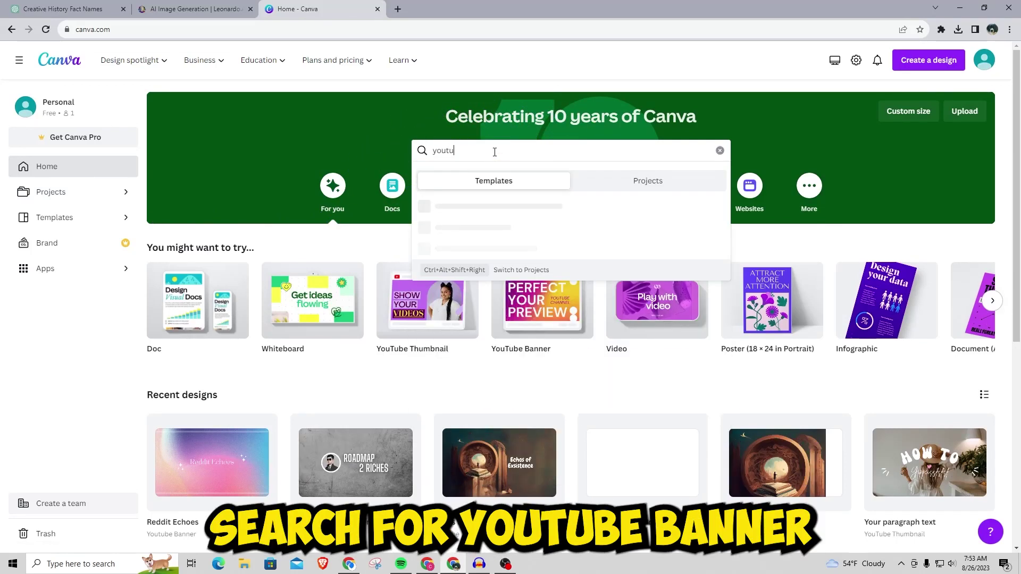
type("be banner")
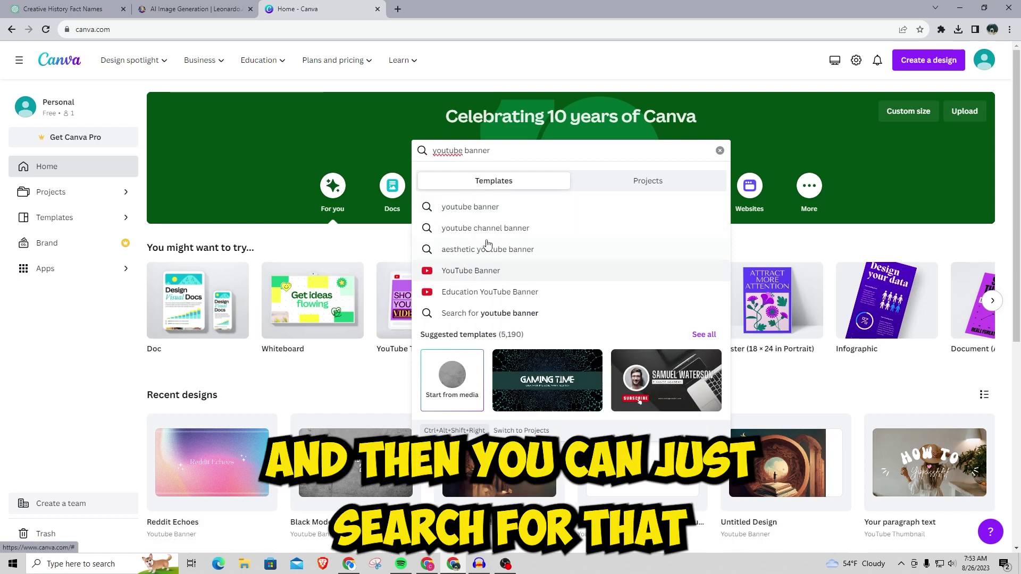
key("Return")
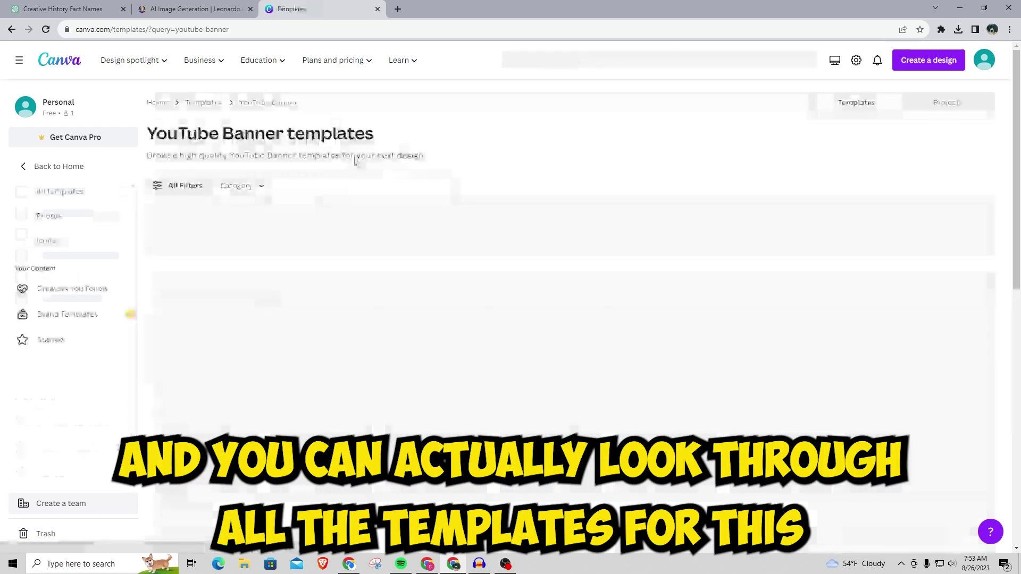
scroll(341, 261, "down", 3)
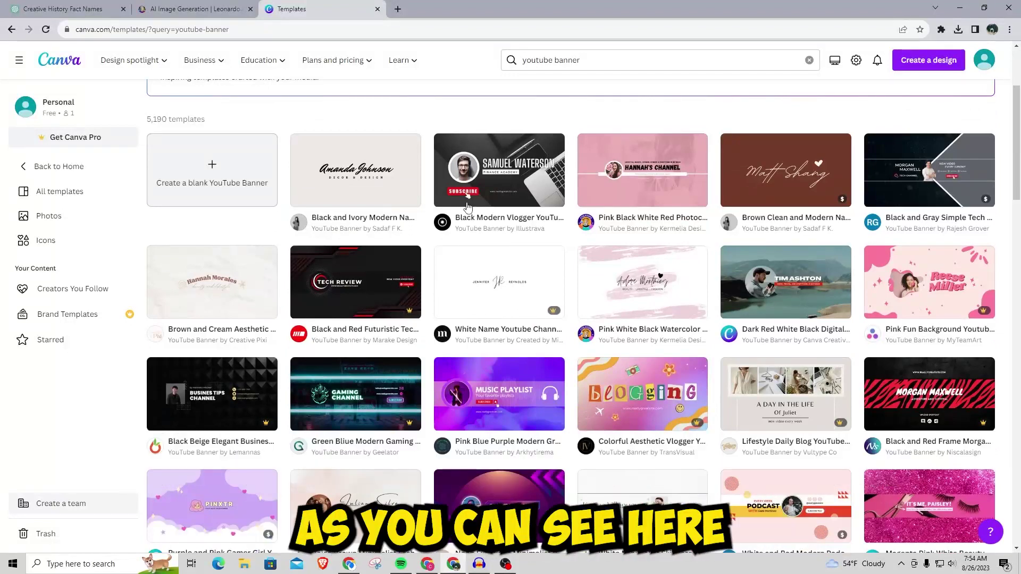
scroll(315, 238, "down", 2)
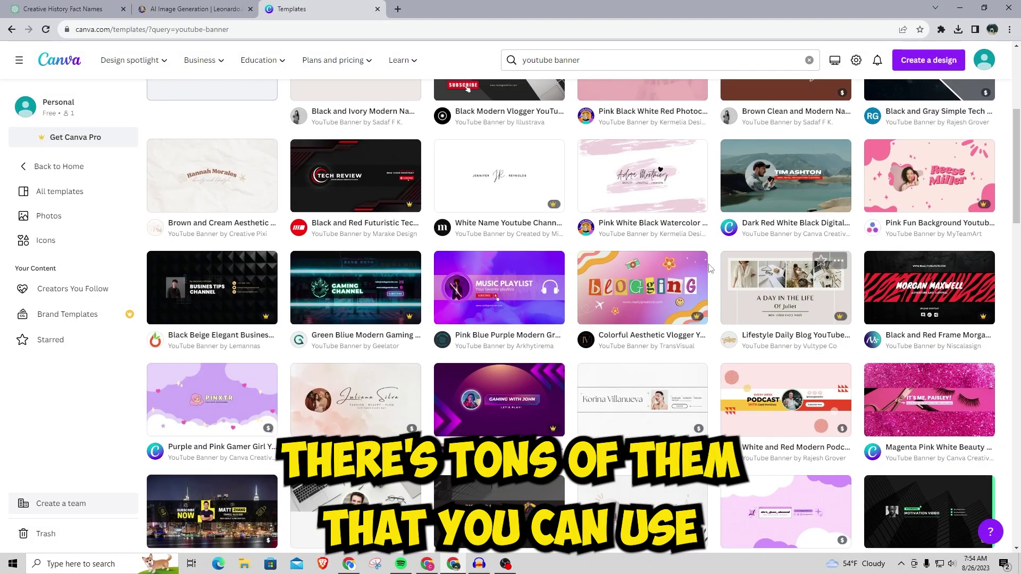
scroll(414, 288, "down", 5)
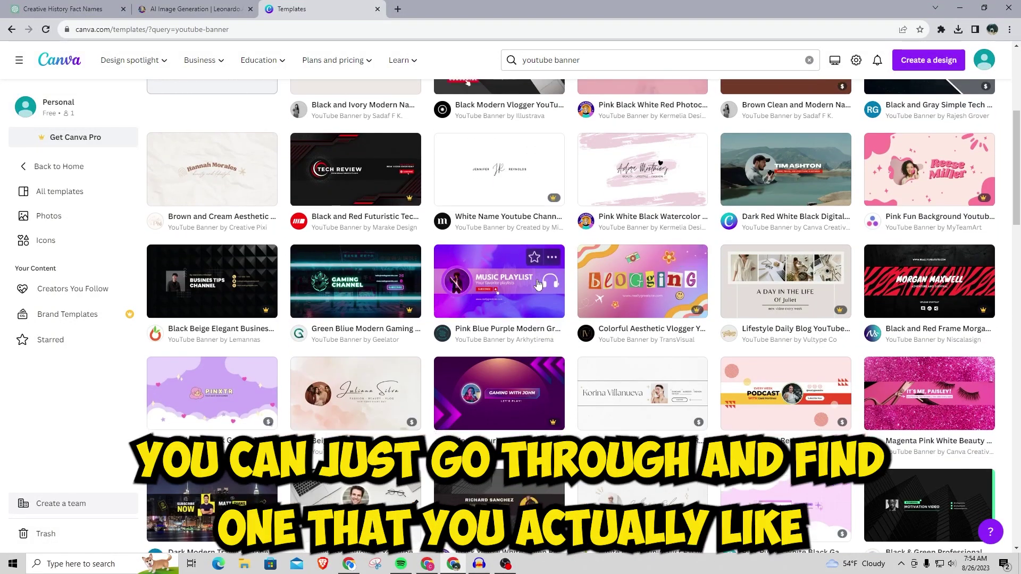
scroll(414, 286, "up", 10)
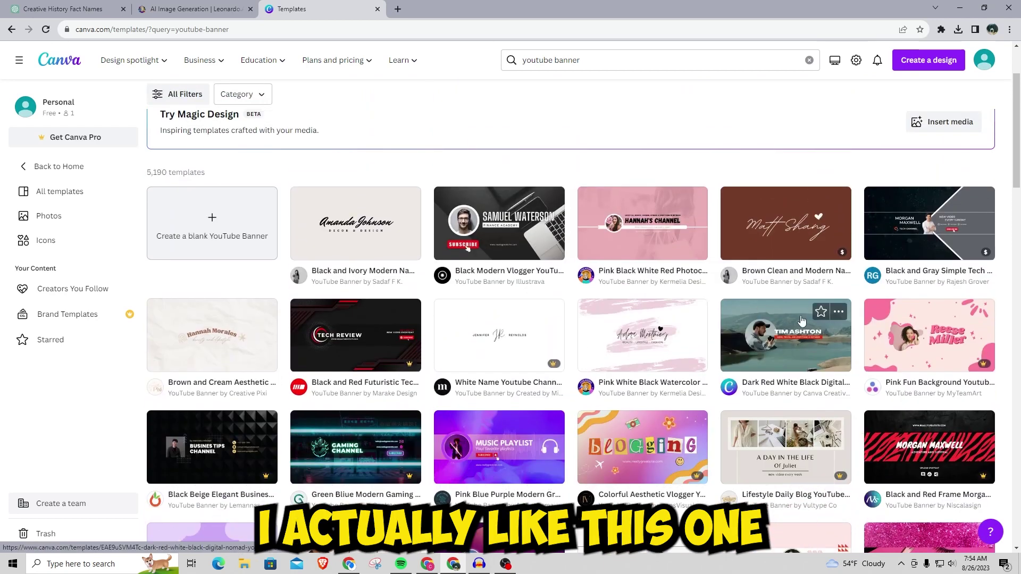
Customize the Digital Nomad banner template, dropping the George Washington portrait into its circle and reframing it.
left_click(789, 319)
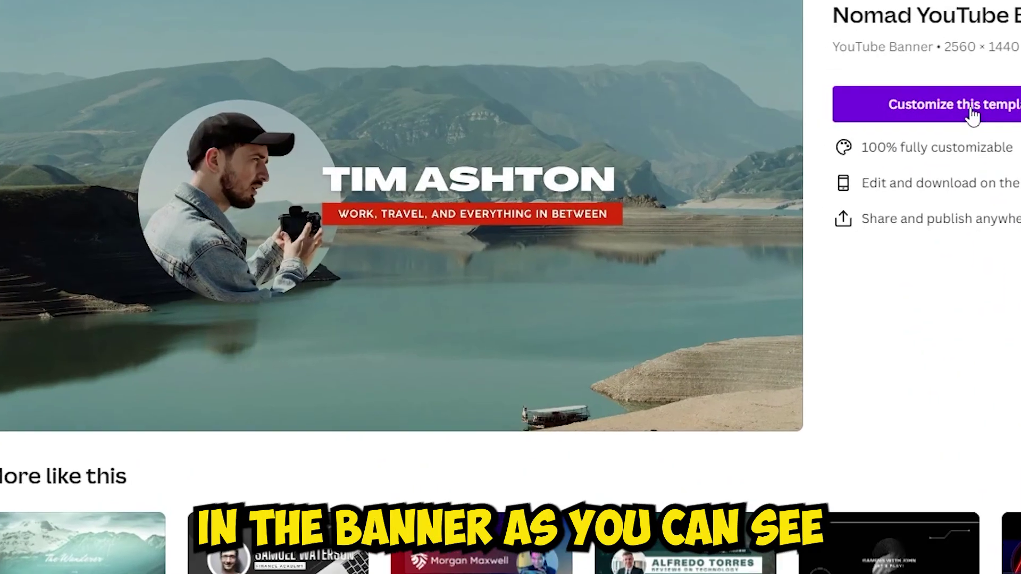
left_click(771, 143)
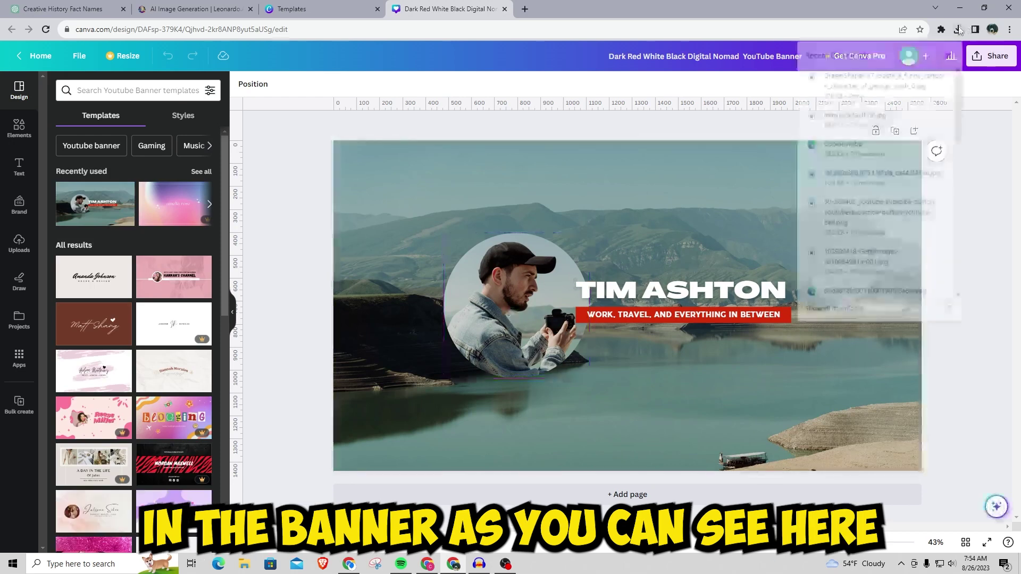
left_click_drag(831, 79, 517, 279)
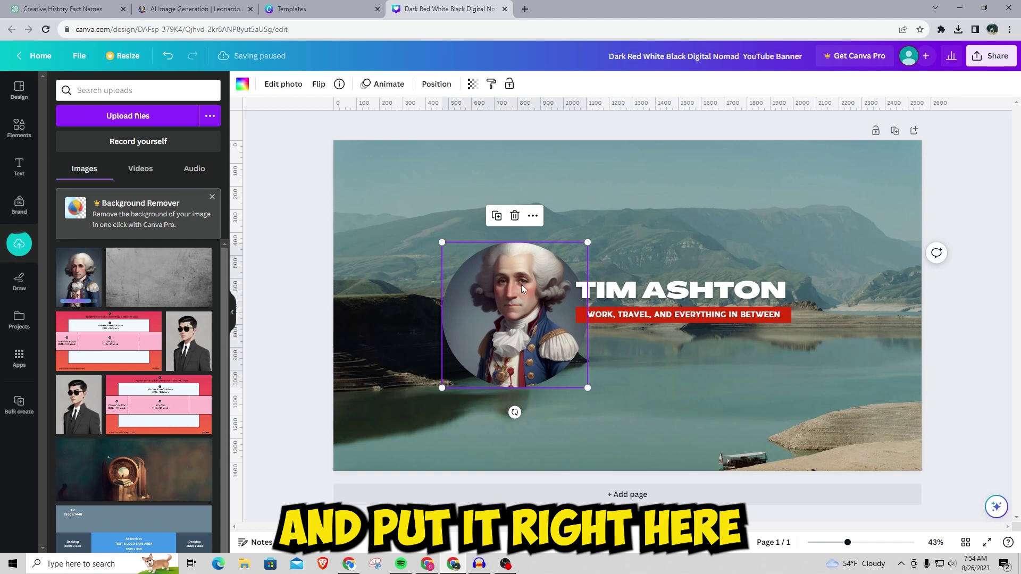
key("ctrl+z")
double_click(519, 293)
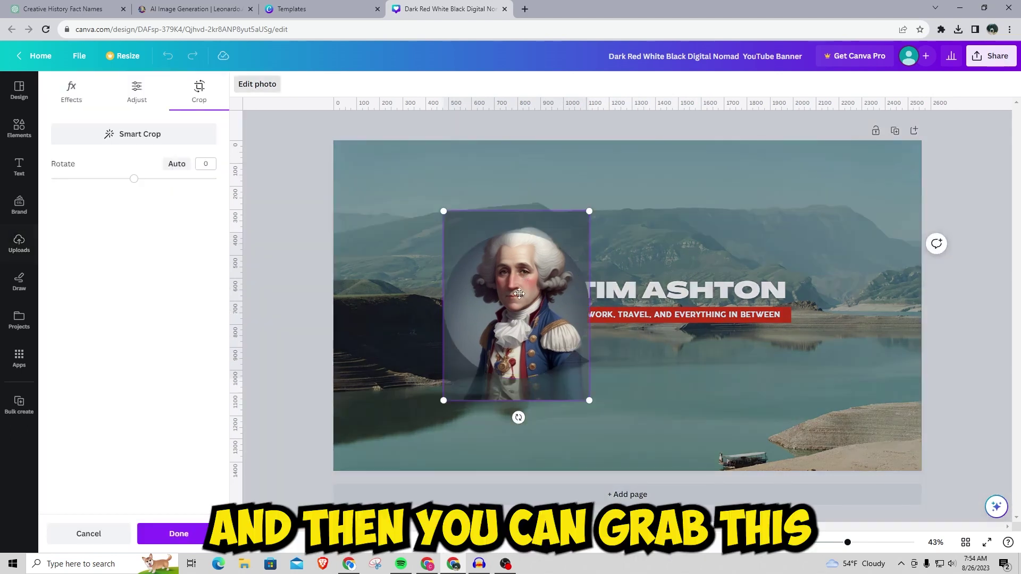
left_click_drag(519, 293, 520, 301)
left_click(786, 301)
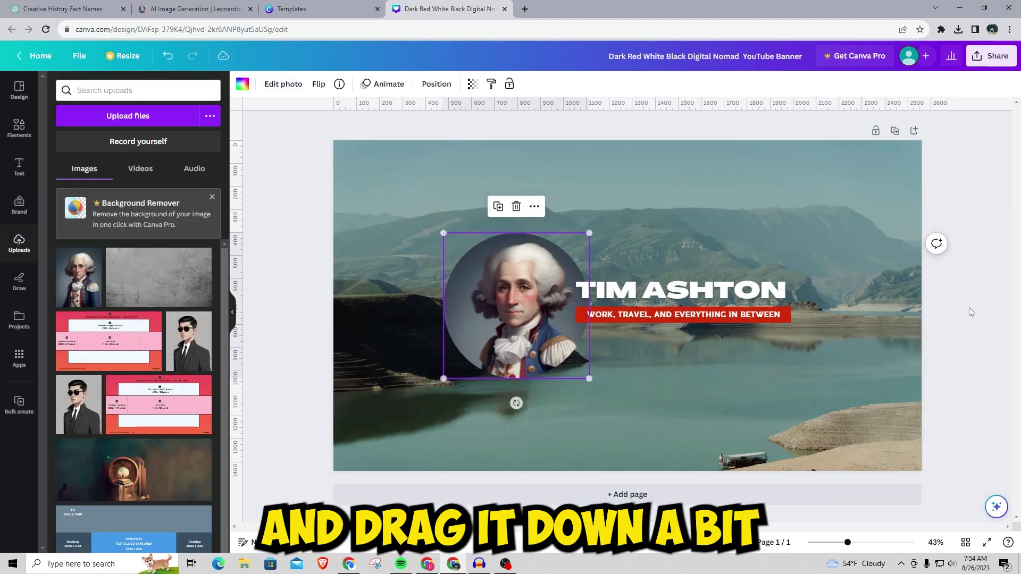
Retype the headline as 'HISTORY UNVEILED', widen its text box and nudge it slightly higher.
double_click(696, 294)
type("HI")
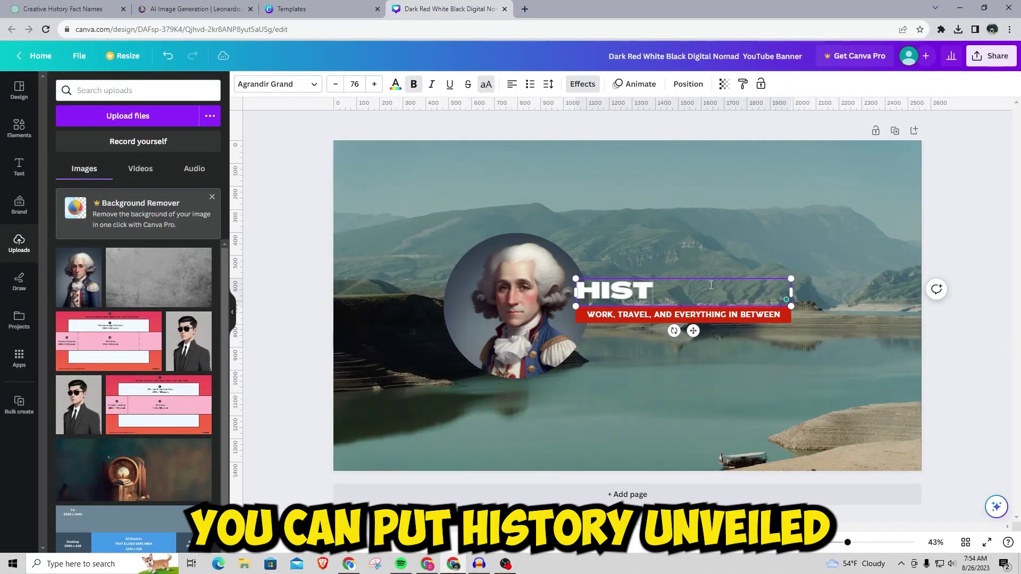
type("ST")
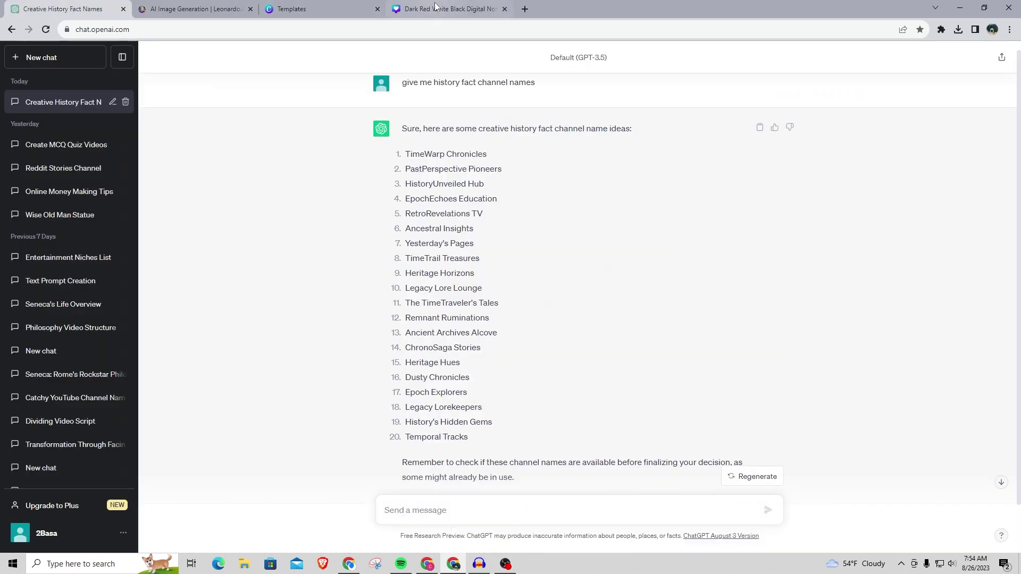
left_click(438, 9)
left_click_drag(793, 303, 903, 311)
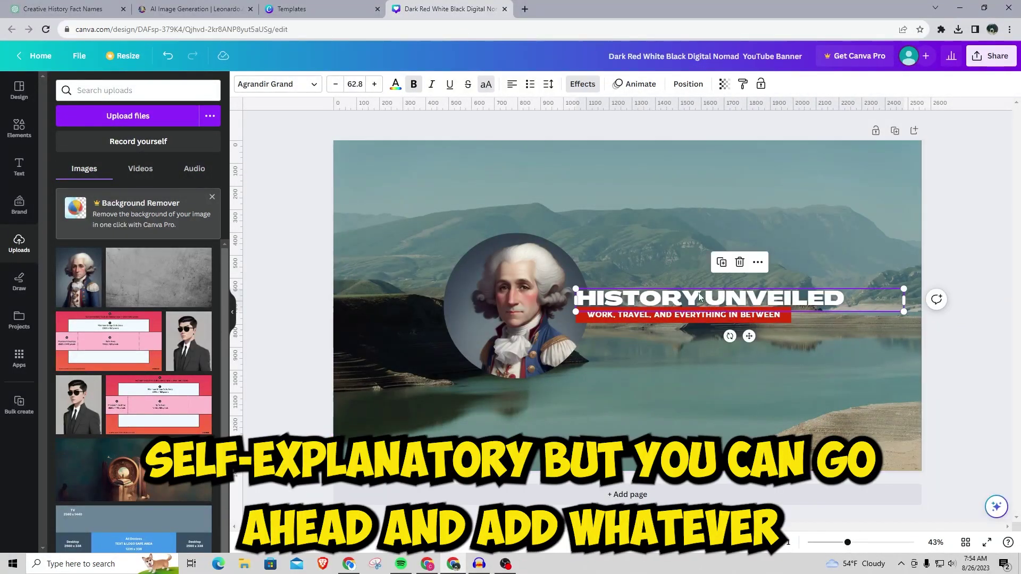
left_click_drag(696, 298, 696, 287)
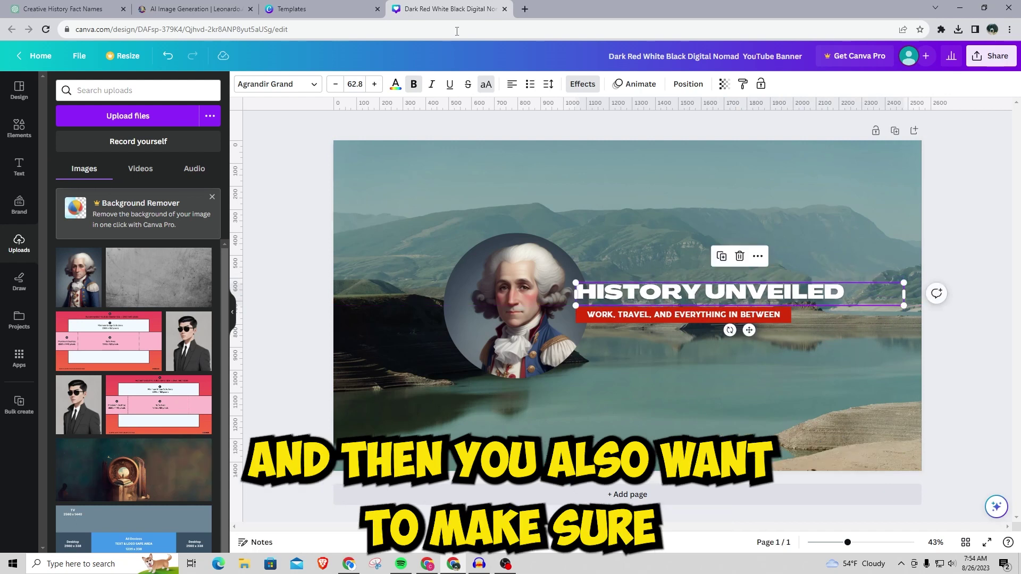
left_click(659, 315)
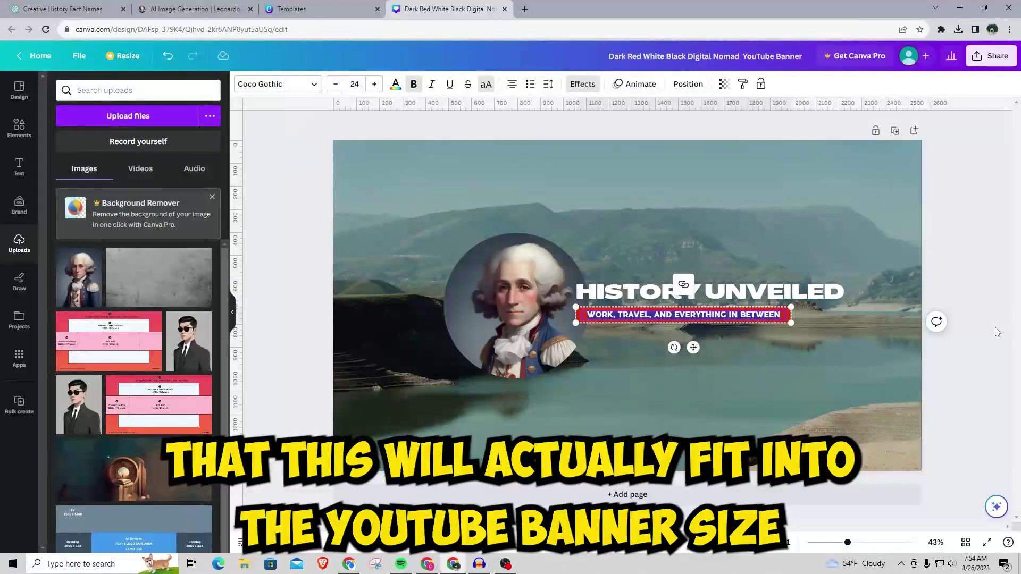
left_click(674, 221)
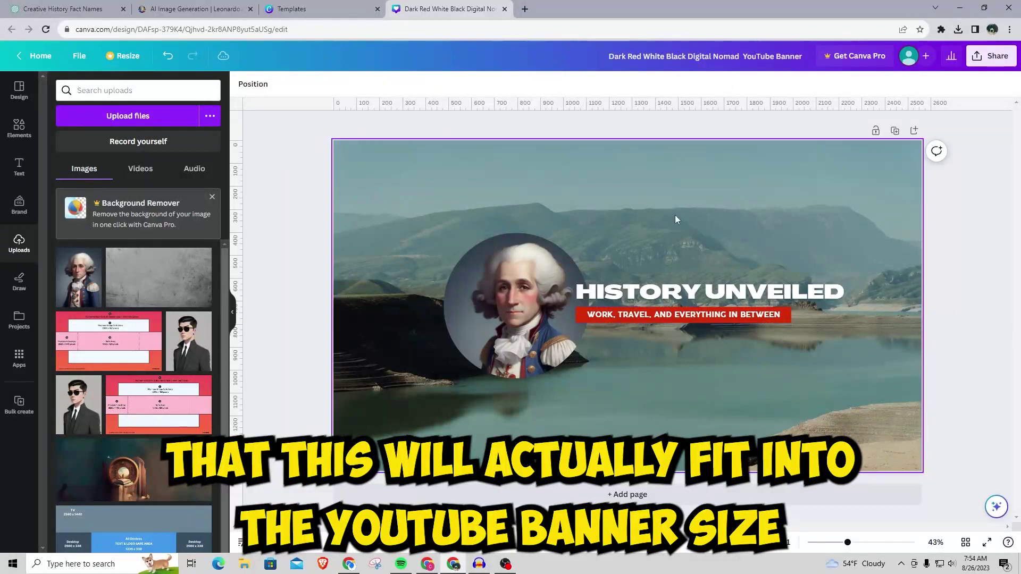
Search Google Images for 'youtube banner dimensions' and save the VEED size diagram to Downloads.
left_click(525, 9)
type("youtube ba")
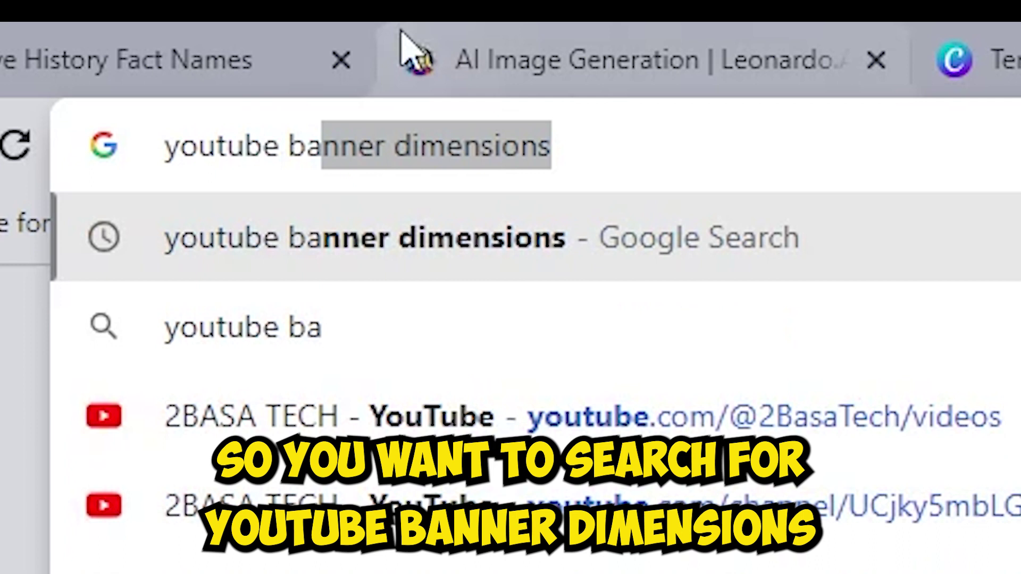
left_click(490, 270)
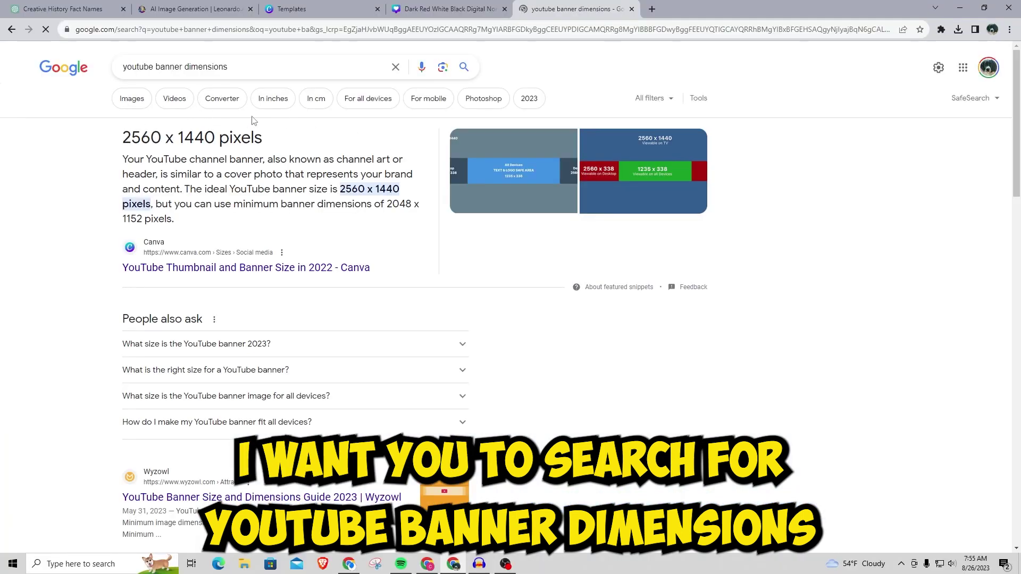
left_click(139, 105)
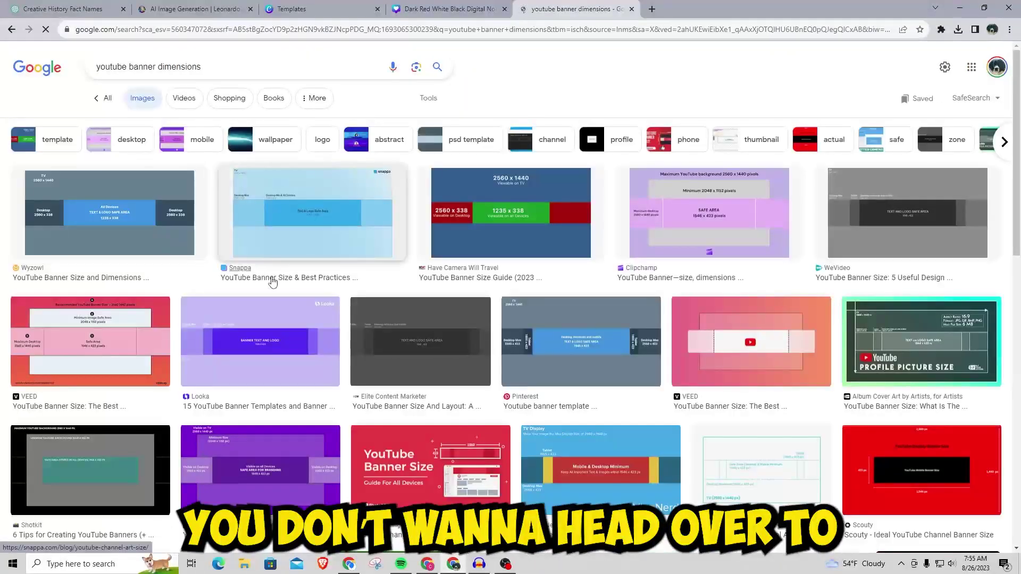
scroll(399, 281, "down", 1)
left_click(90, 276)
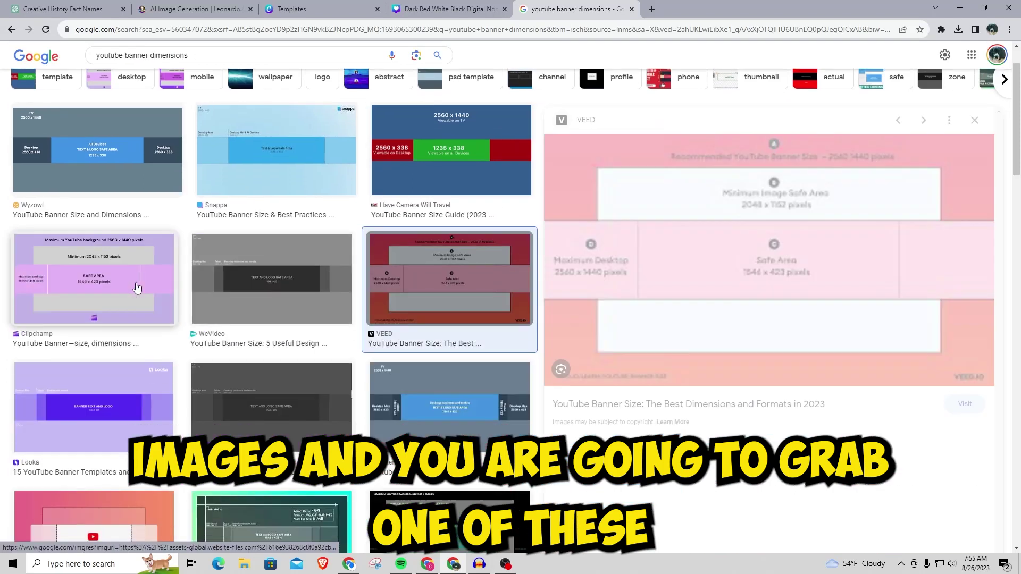
scroll(766, 273, "down", 1)
right_click(766, 273)
left_click(791, 389)
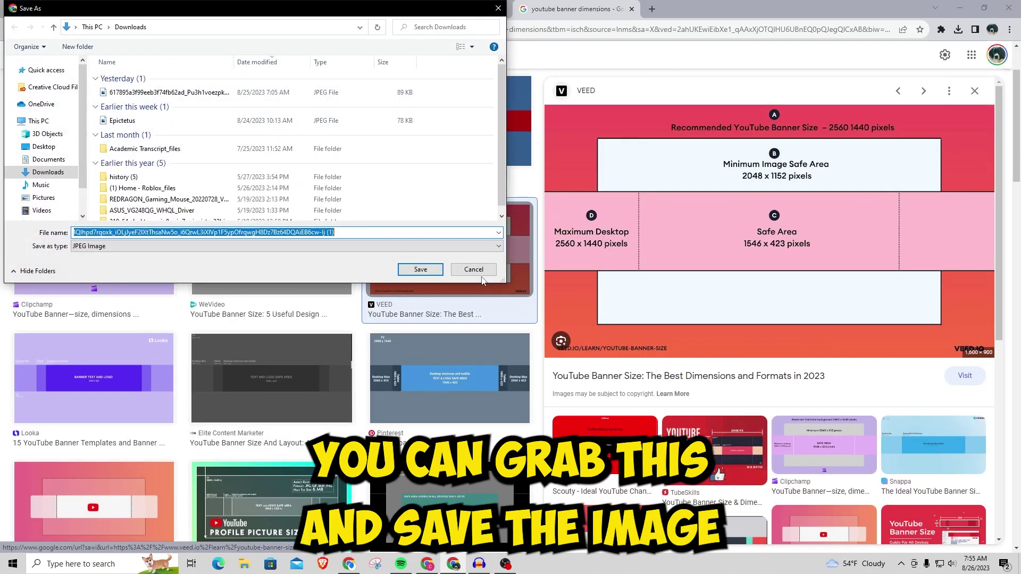
left_click(418, 268)
left_click(434, 8)
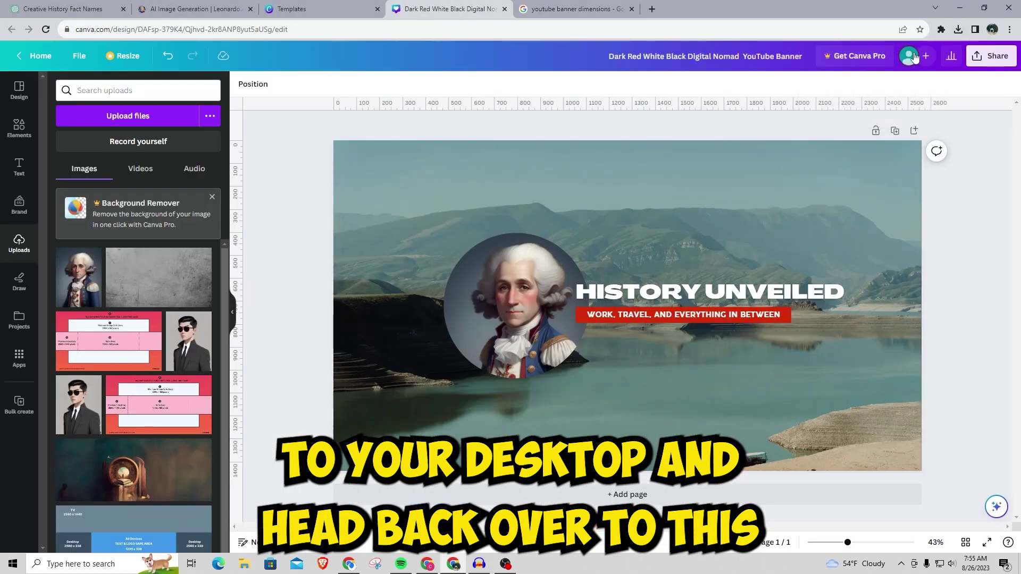
Place the saved dimensions diagram onto the banner and stretch it to fill the page.
left_click(956, 31)
left_click_drag(878, 105, 627, 306)
left_click_drag(411, 184, 333, 141)
left_click_drag(837, 424, 919, 467)
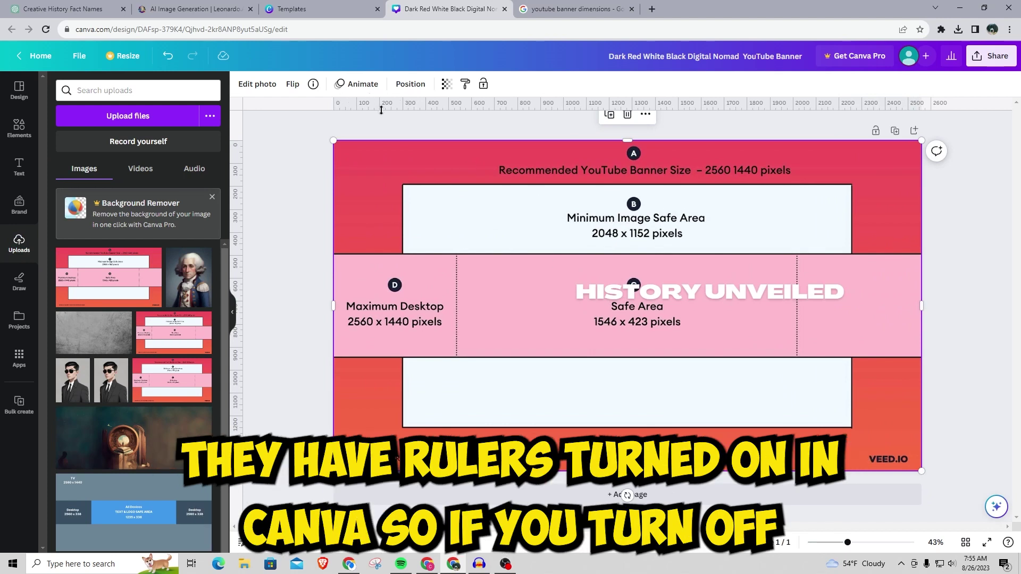
Show rulers, add guides on the top, left, bottom and right safe-area borders, then delete the diagram.
left_click(79, 56)
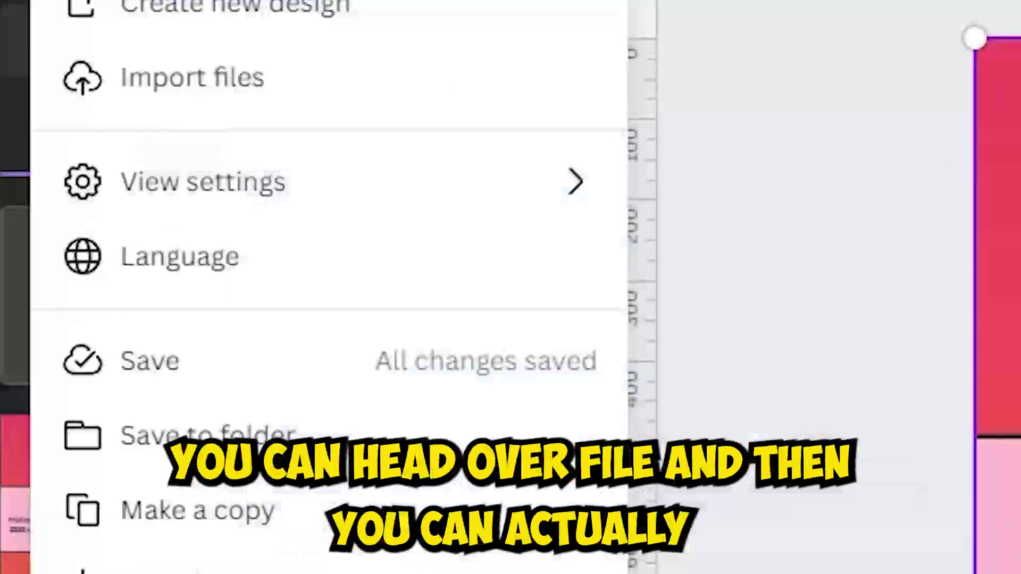
mouse_move(274, 186)
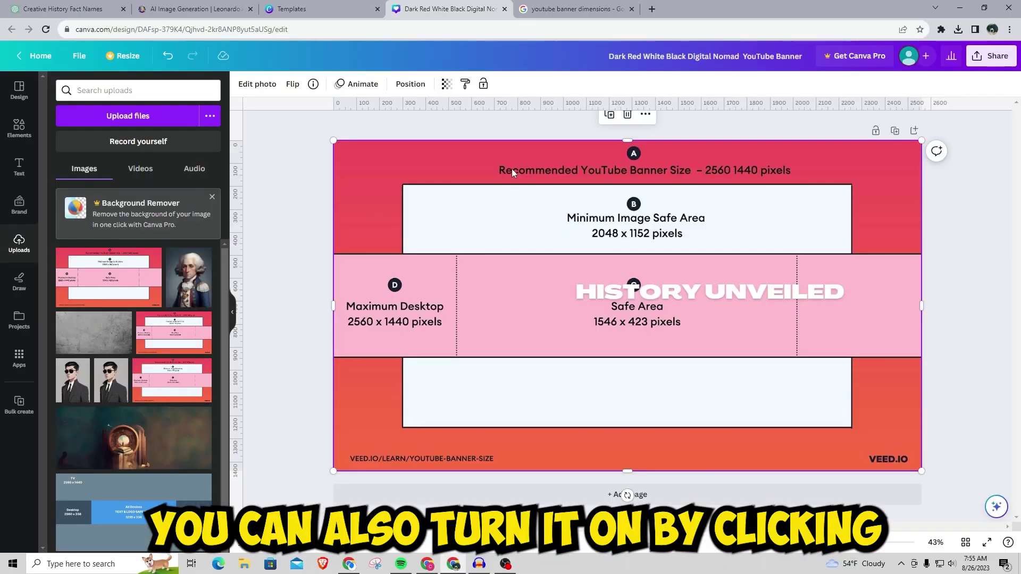
key("shift+r")
key("shift+r")
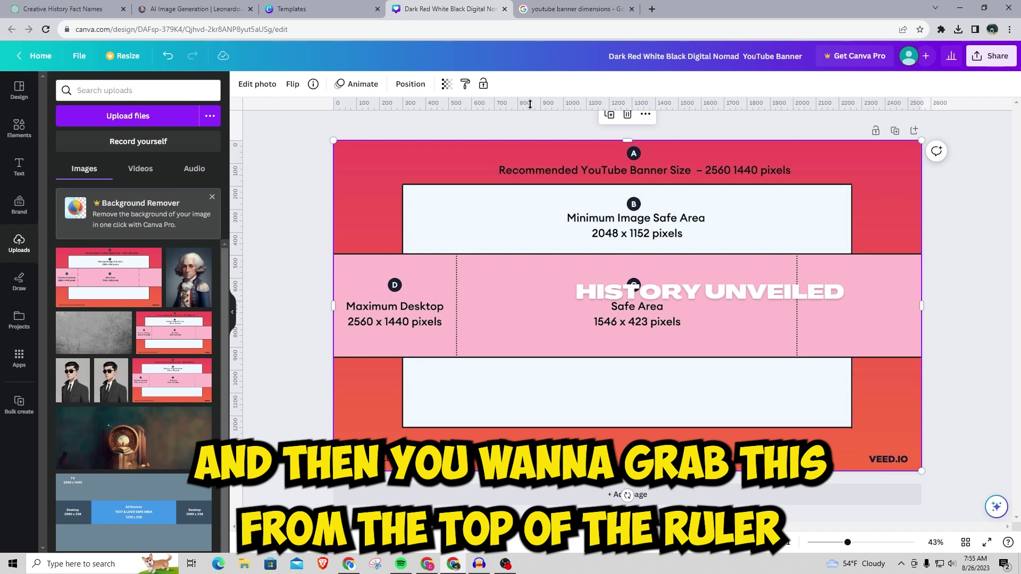
left_click_drag(530, 105, 540, 254)
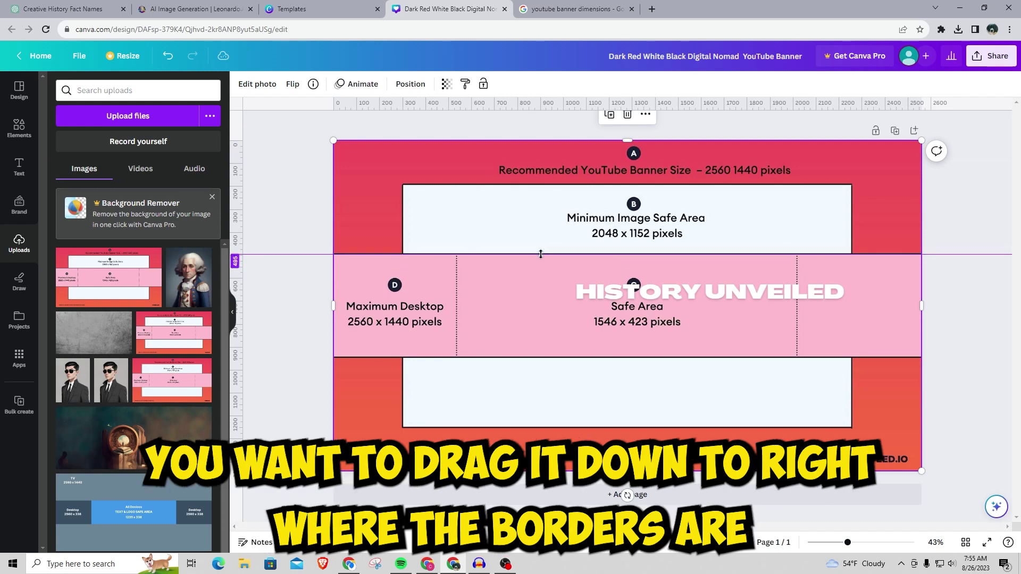
left_click_drag(541, 254, 542, 251)
left_click_drag(235, 239, 456, 239)
left_click_drag(530, 104, 532, 356)
left_click_drag(235, 253, 796, 271)
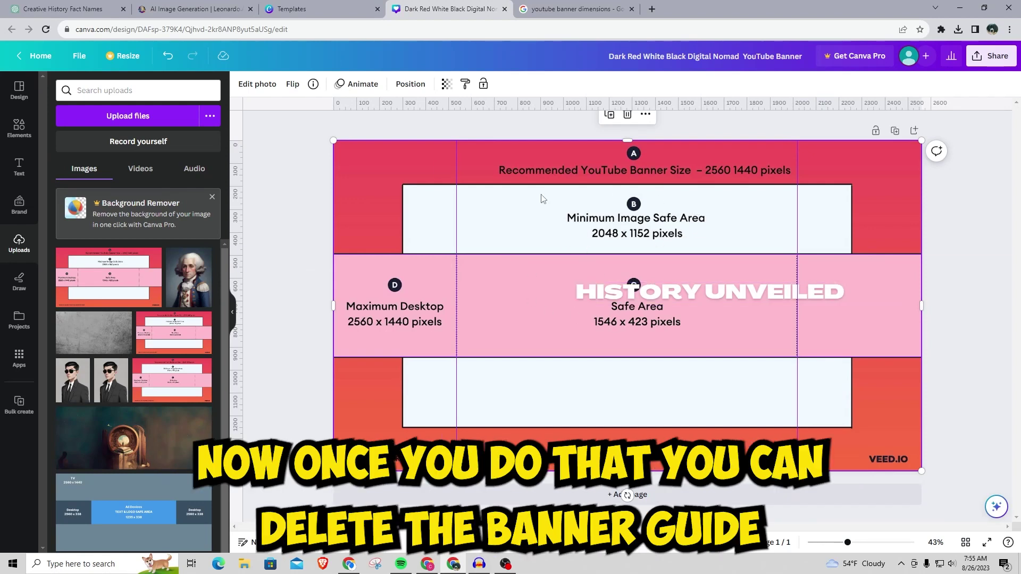
key("Delete")
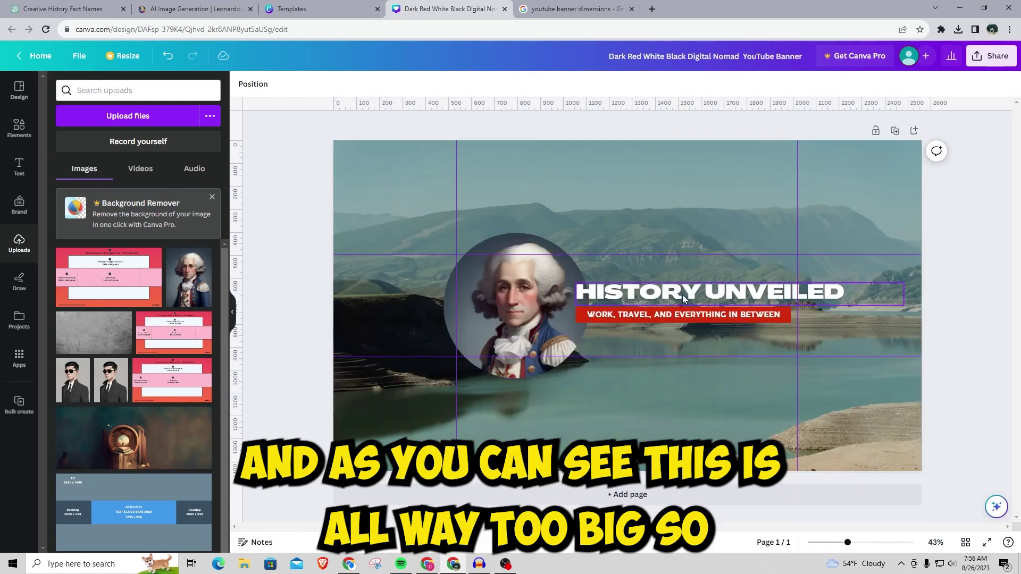
Shrink the portrait and move it up beside the title, then shift and shrink the HISTORY UNVEILED heading.
left_click(518, 303)
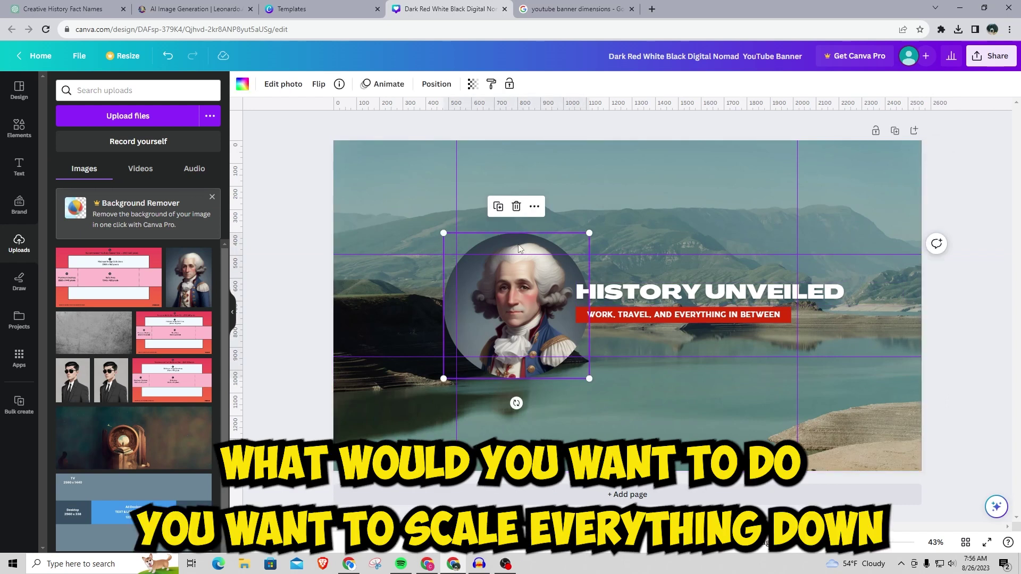
key("Escape")
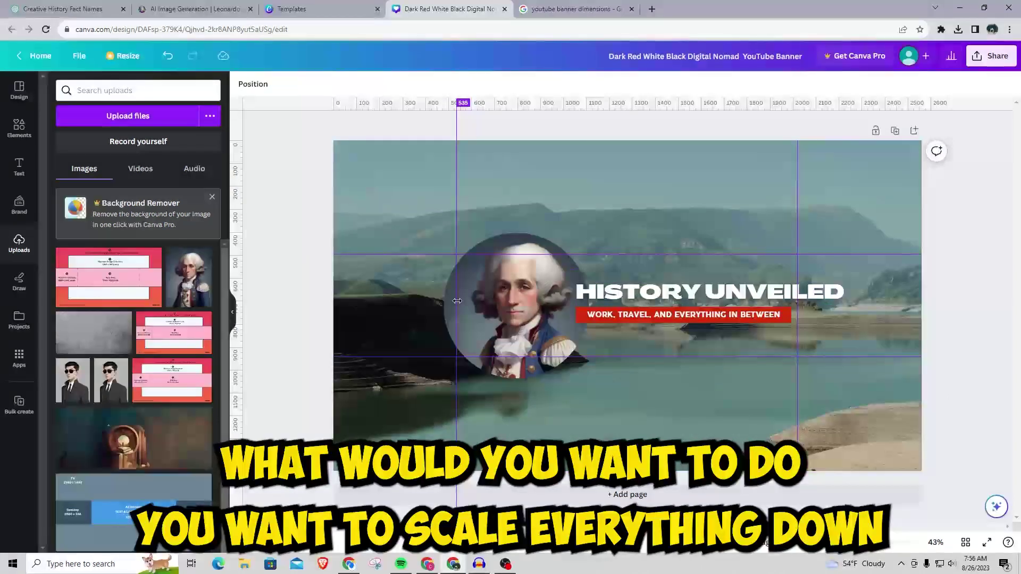
left_click(446, 311)
left_click_drag(589, 232, 532, 289)
left_click_drag(494, 319, 516, 291)
left_click(794, 292)
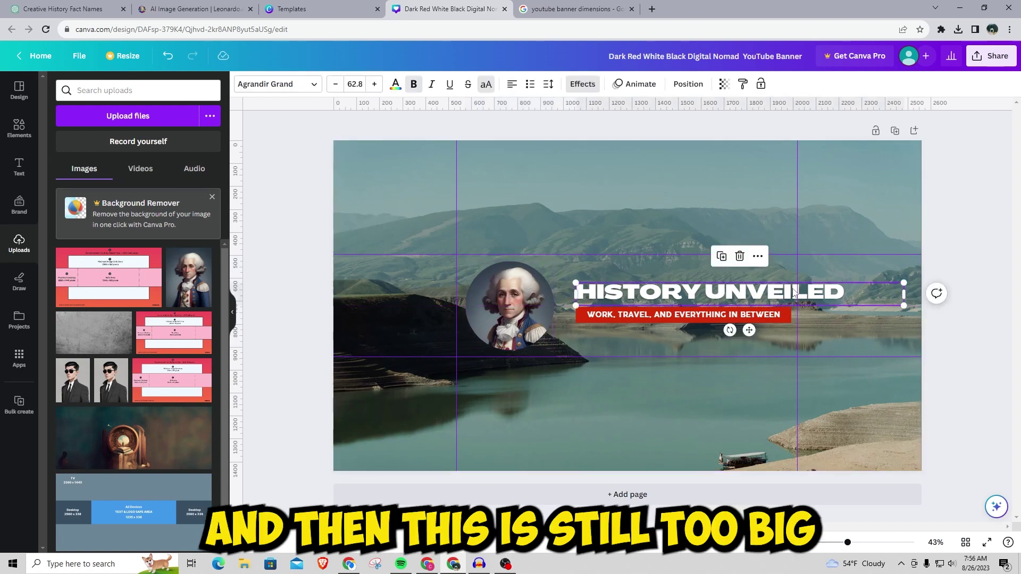
mouse_move(742, 294)
left_mouse_down()
mouse_move(716, 294)
mouse_move(727, 294)
left_mouse_up()
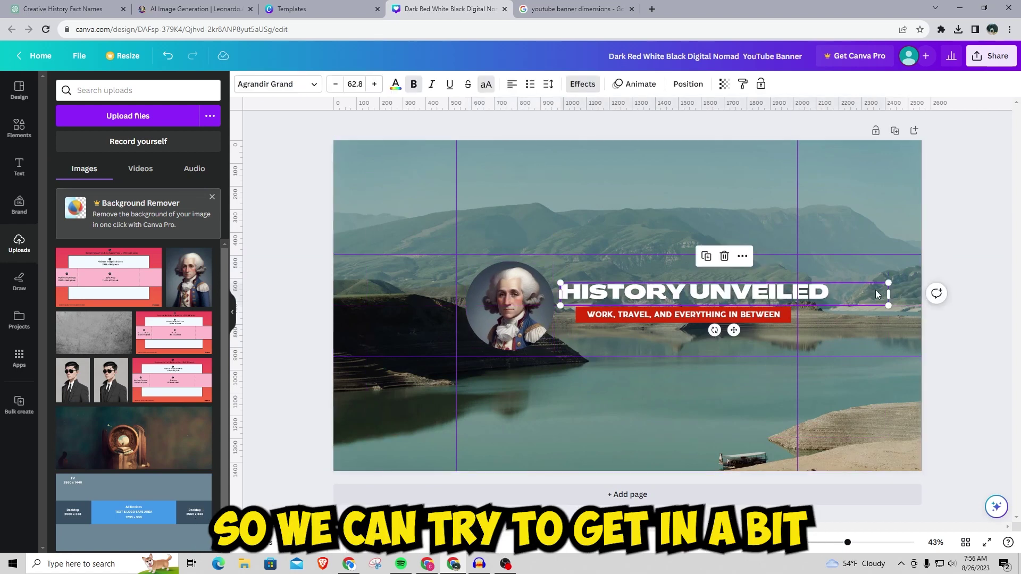
left_click_drag(890, 285, 850, 288)
Change the tagline to BIZZARE HISTORY FACTS THAT YOU DIDN'T KNOW and align it with the guide.
left_click(704, 315)
left_click_drag(703, 314, 687, 317)
double_click(656, 315)
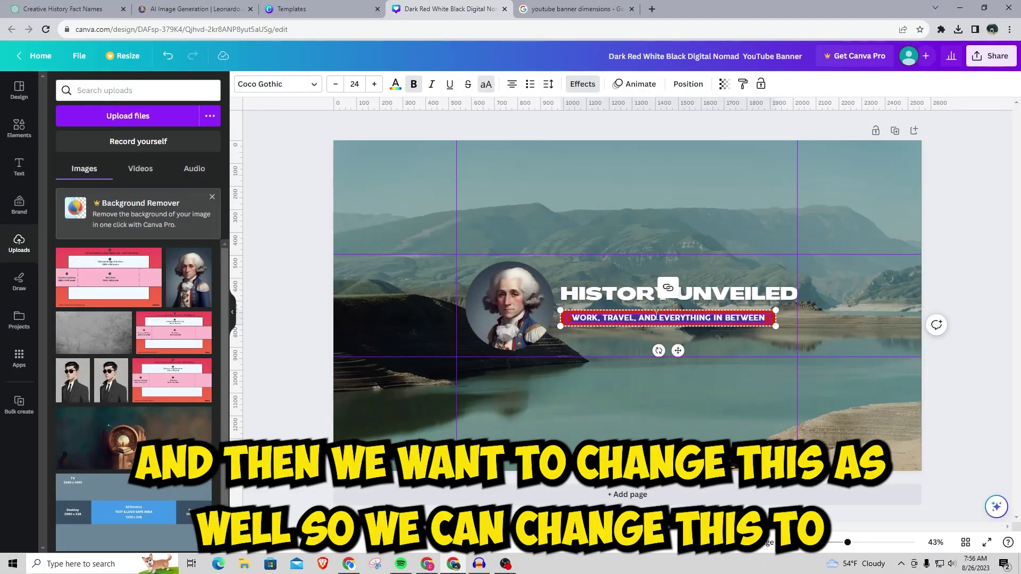
type("BIZZARE HISTORY FACTS")
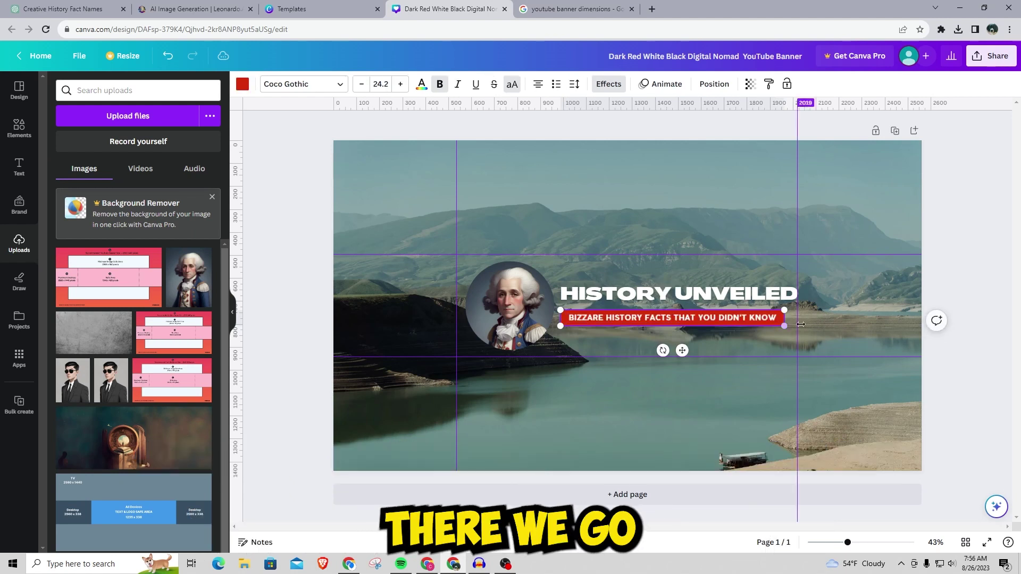
left_click(729, 342)
left_click_drag(630, 316, 623, 312)
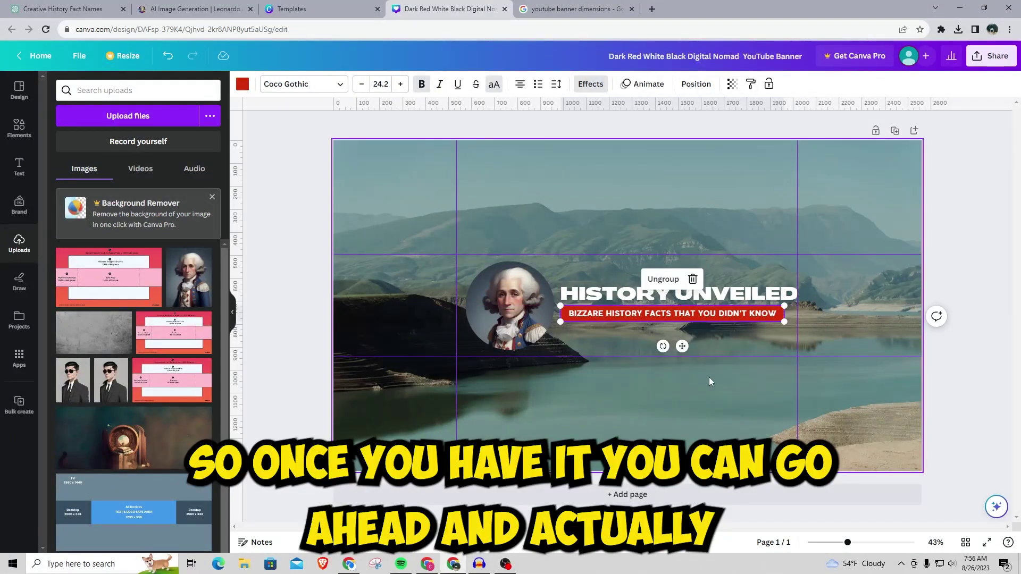
Download the finished banner from Canva as a PNG.
left_click(748, 382)
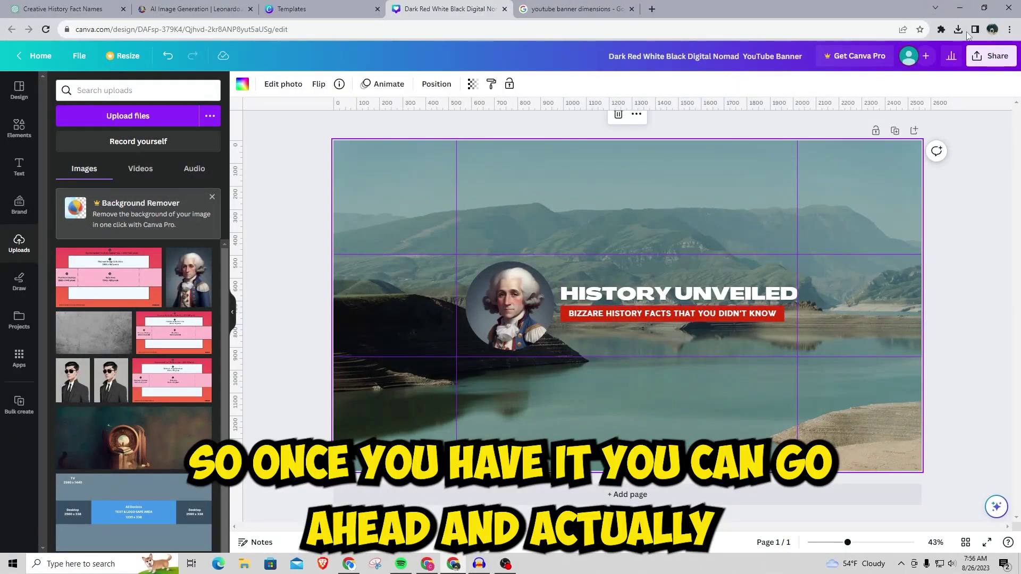
left_click(990, 55)
left_click(872, 326)
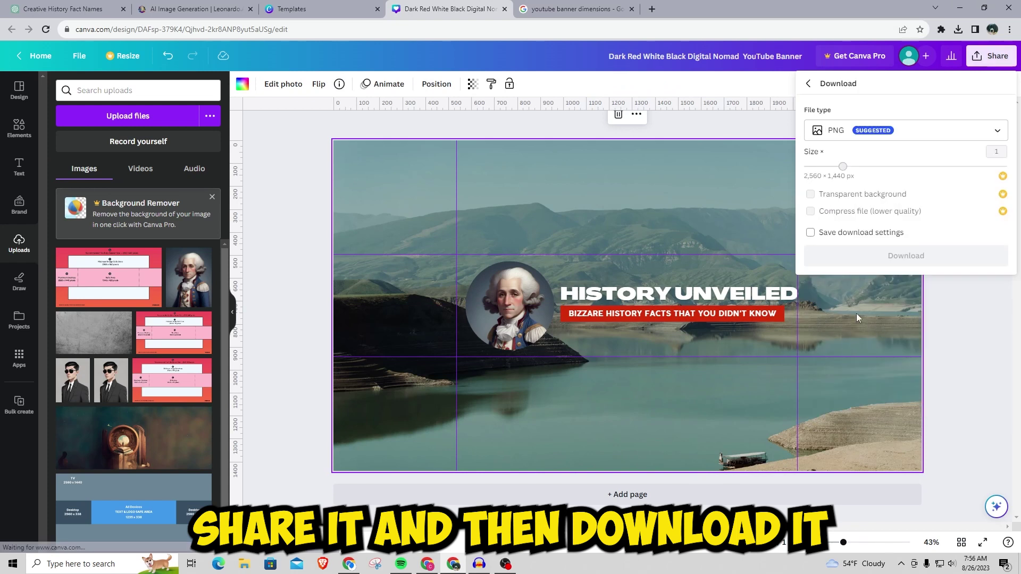
left_click(854, 257)
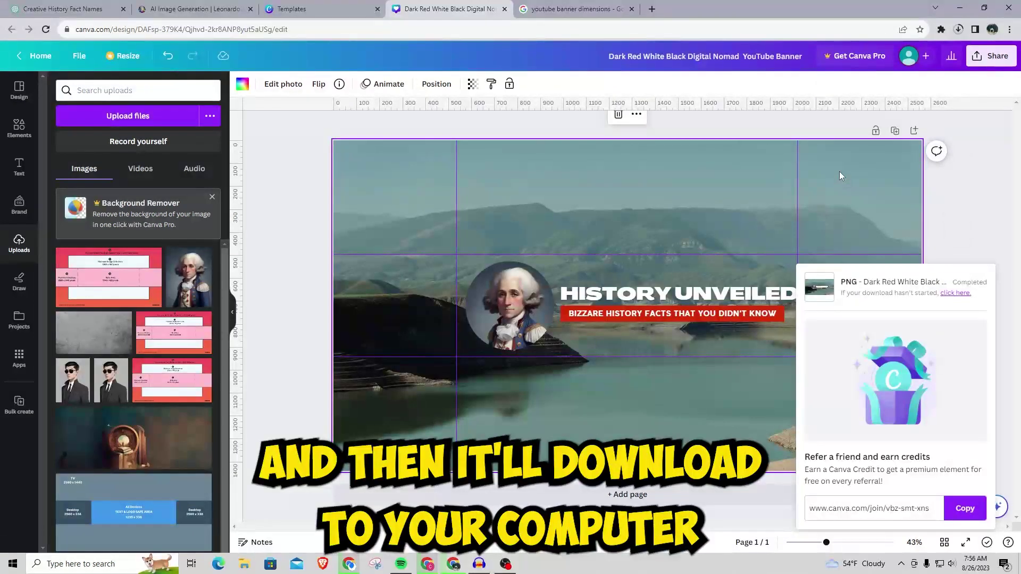
left_click(427, 564)
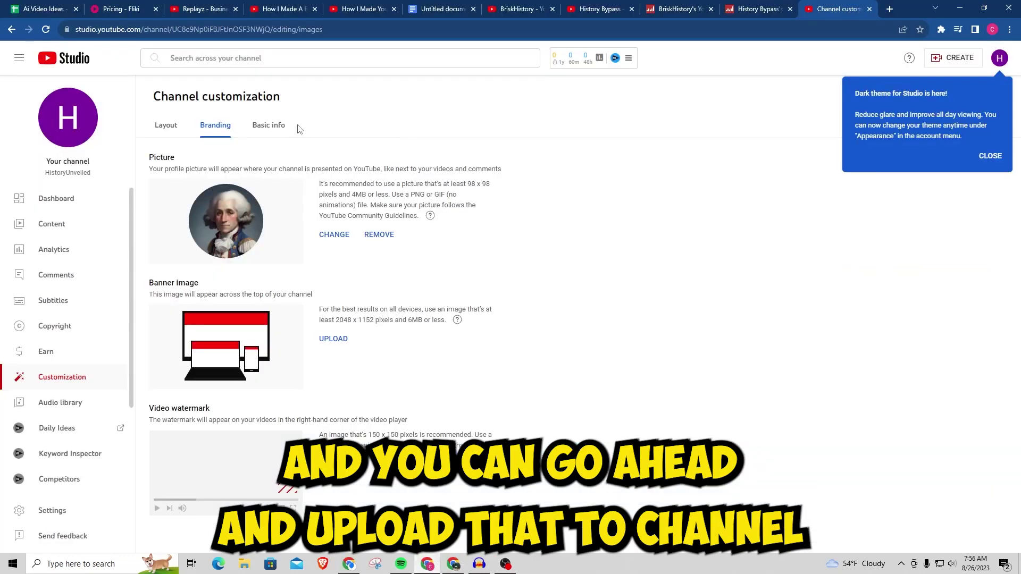
Upload the downloaded Canva PNG as the banner image and dismiss the dark theme and playlists tips.
left_click(339, 343)
double_click(149, 96)
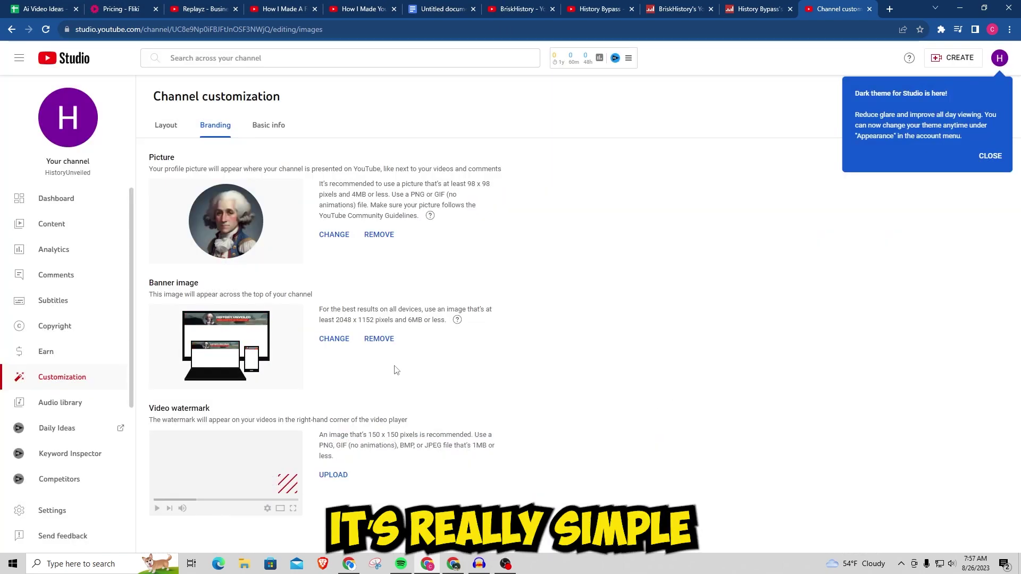
left_click(988, 155)
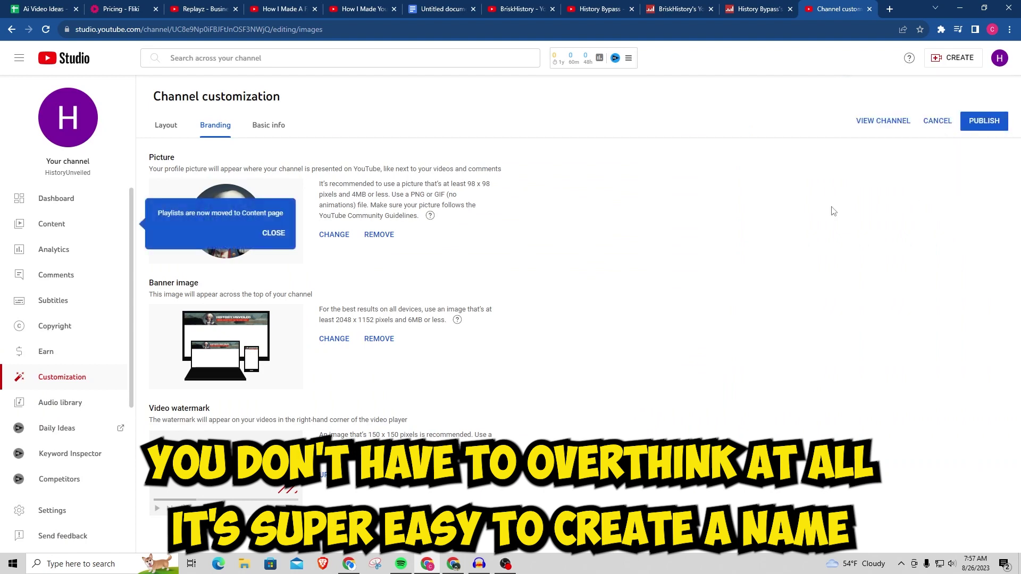
left_click(271, 237)
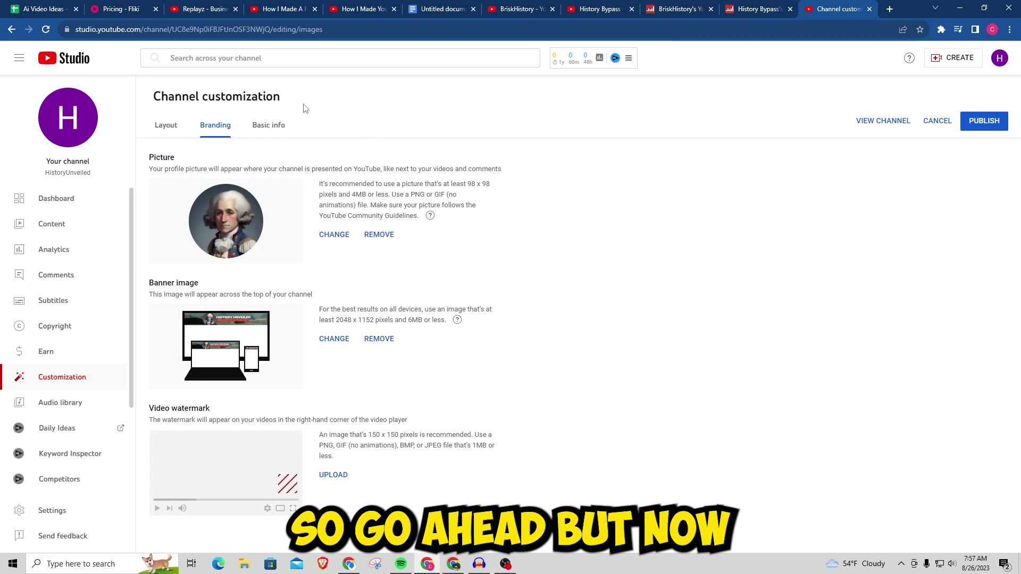
Open Basic info and delete the random suffix from the channel handle.
left_click(259, 133)
scroll(236, 176, "down", 1)
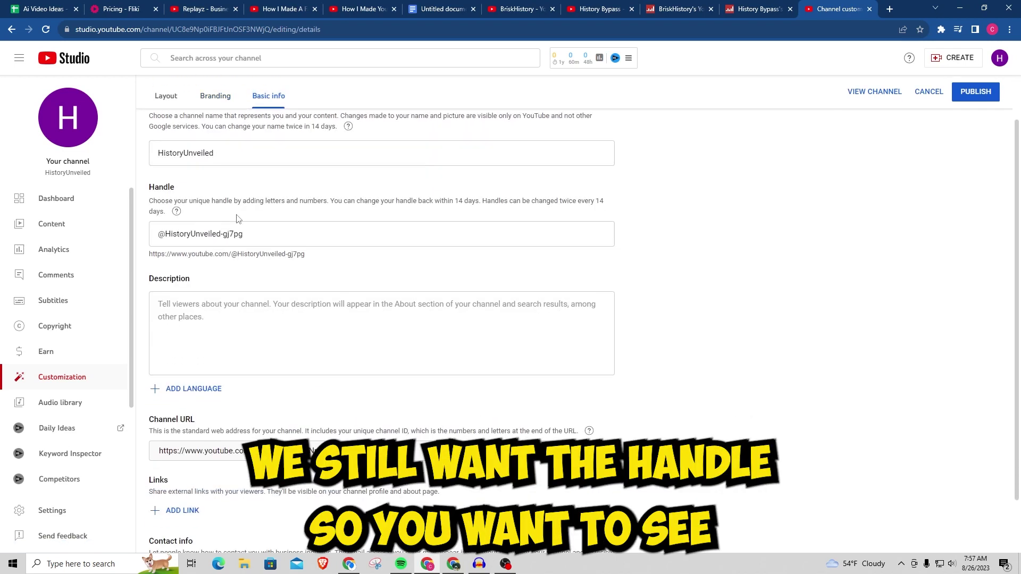
left_click_drag(243, 234, 221, 237)
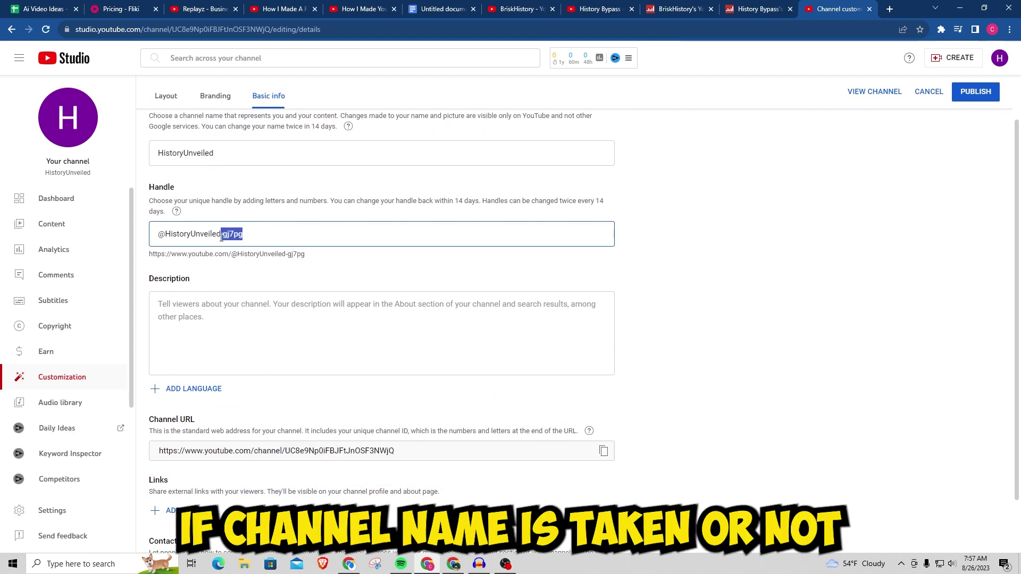
key("BackSpace")
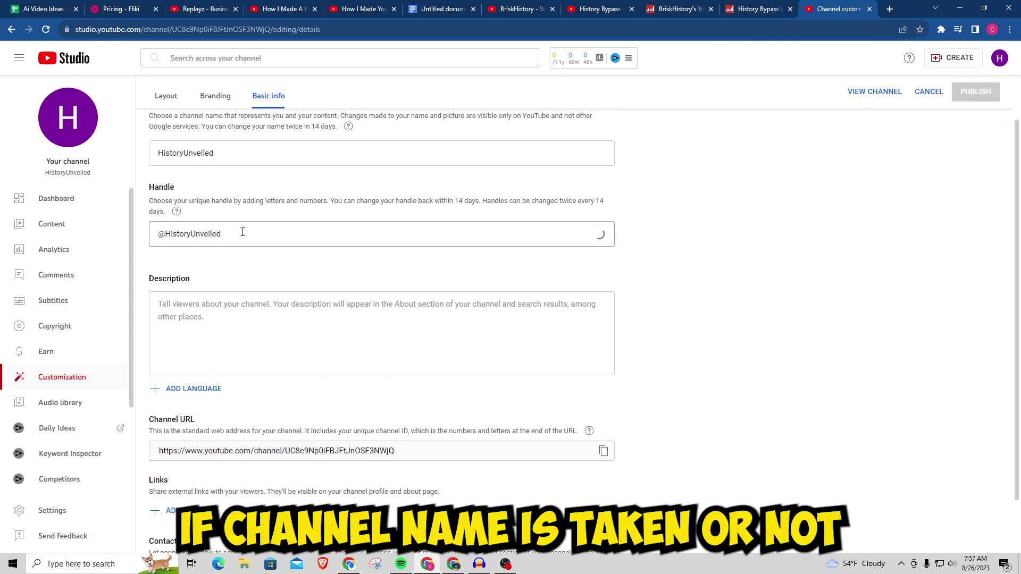
scroll(186, 282, "up", 1)
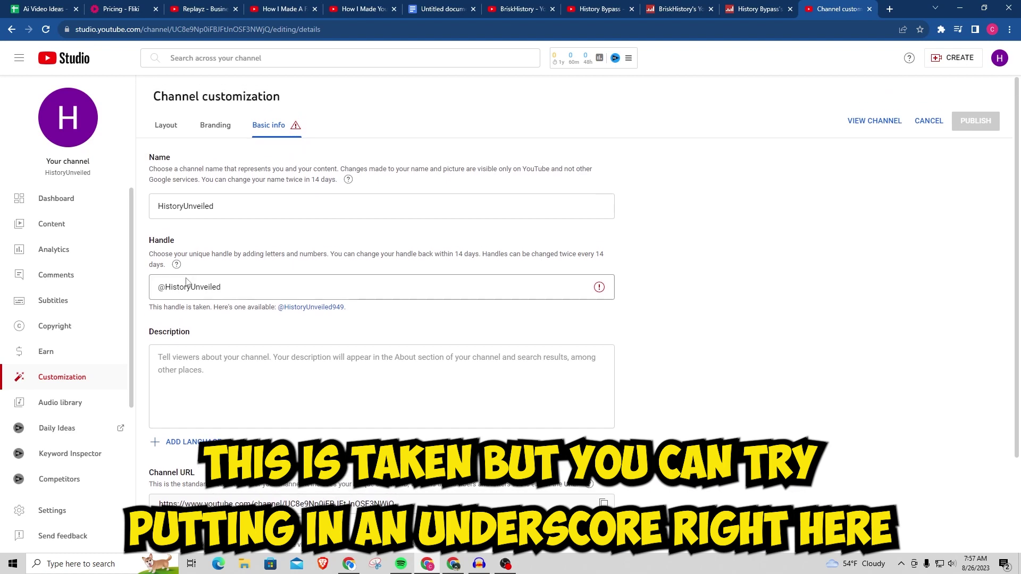
left_click(194, 287)
type("_")
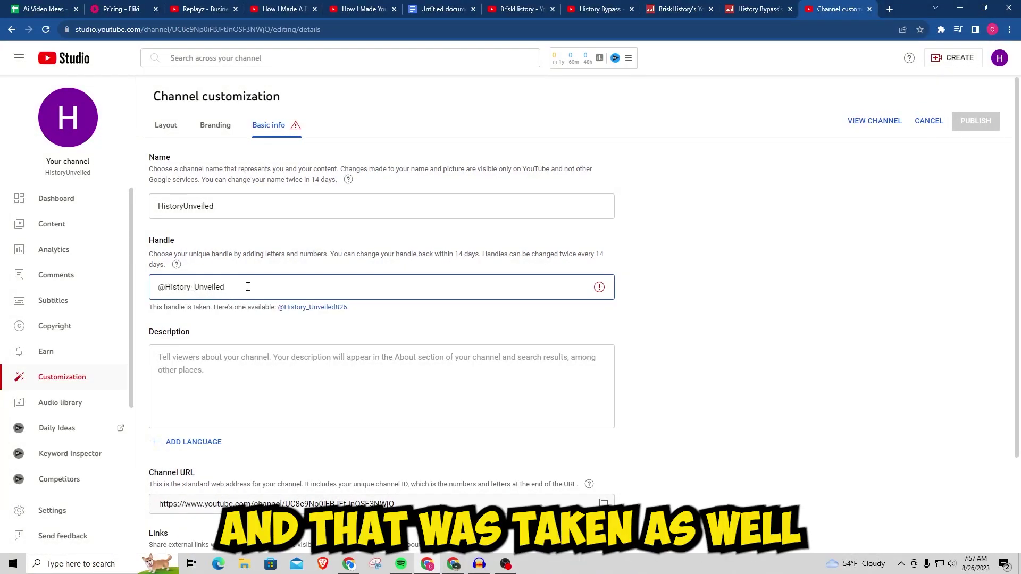
key("BackSpace")
type("To")
left_click_drag(200, 288, 166, 287)
key("BackSpace")
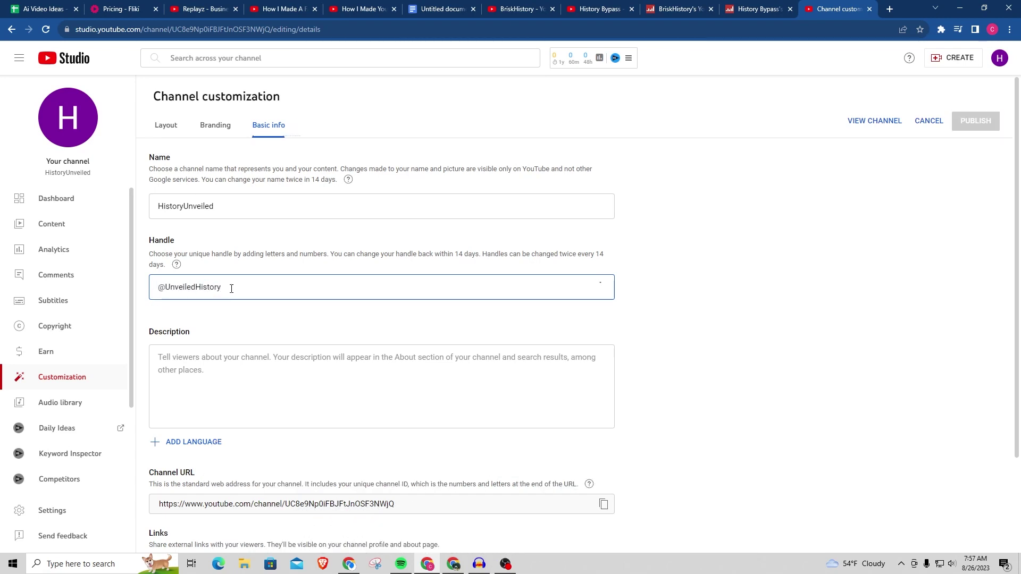
left_click(194, 288)
type("_")
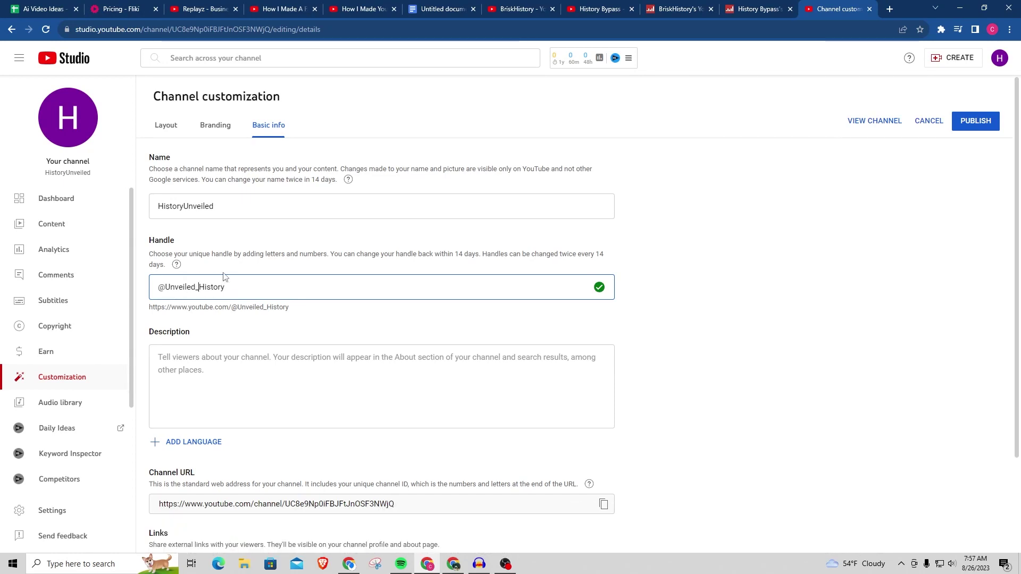
double_click(231, 206)
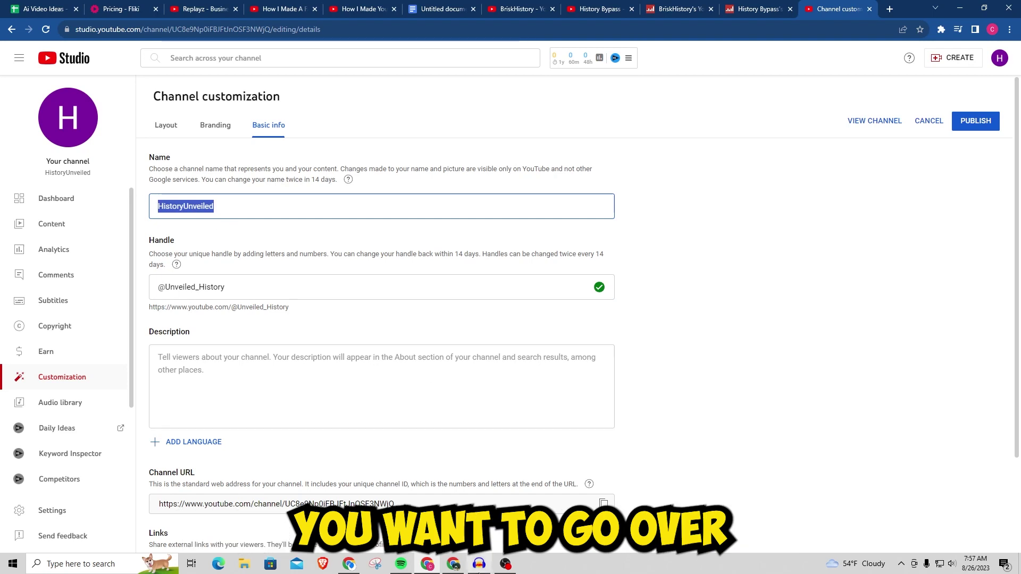
left_click(452, 564)
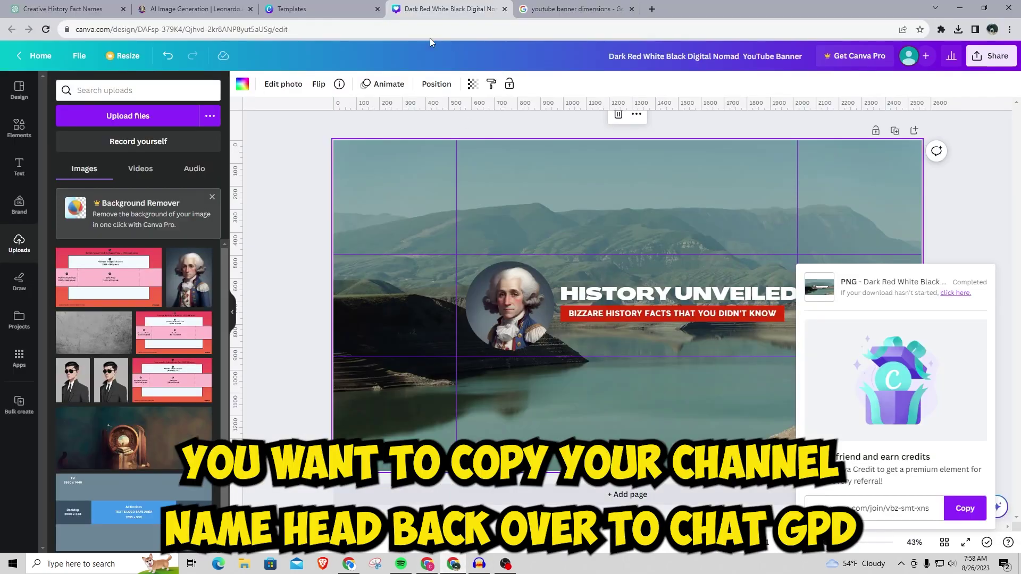
Request a HistoryUnveiled channel description from ChatGPT and copy the whole reply.
left_click(64, 9)
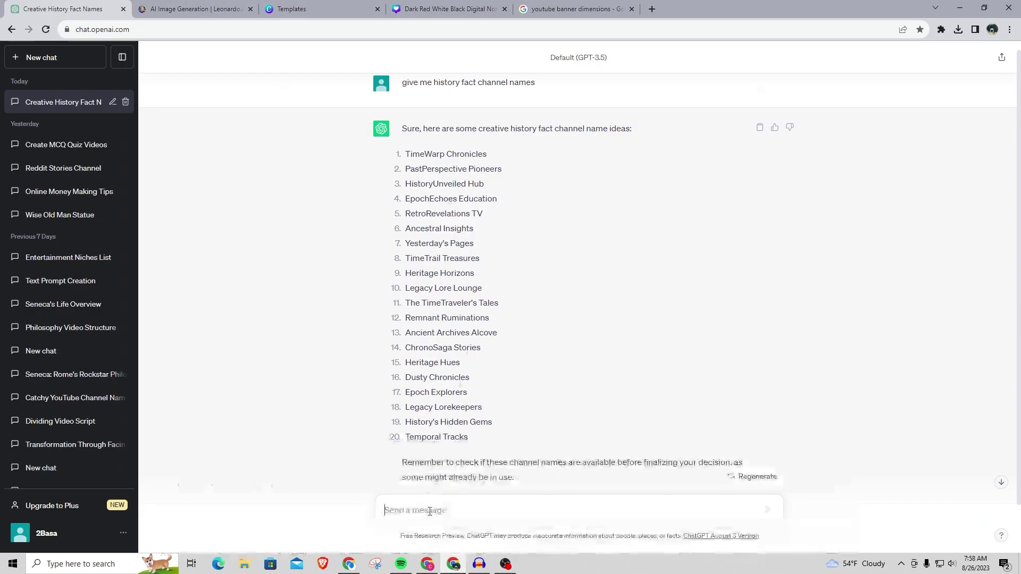
type("cr")
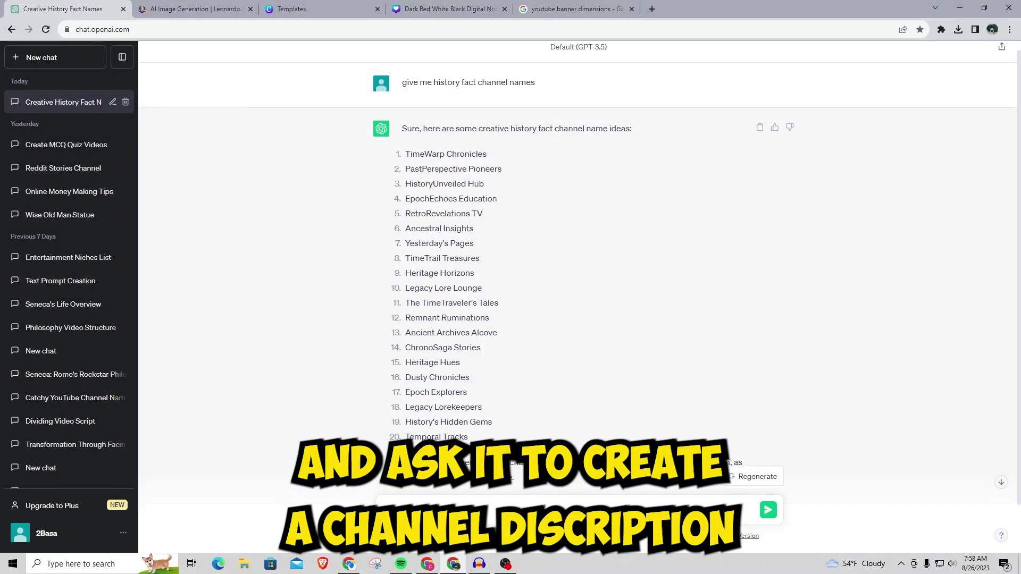
key("Return")
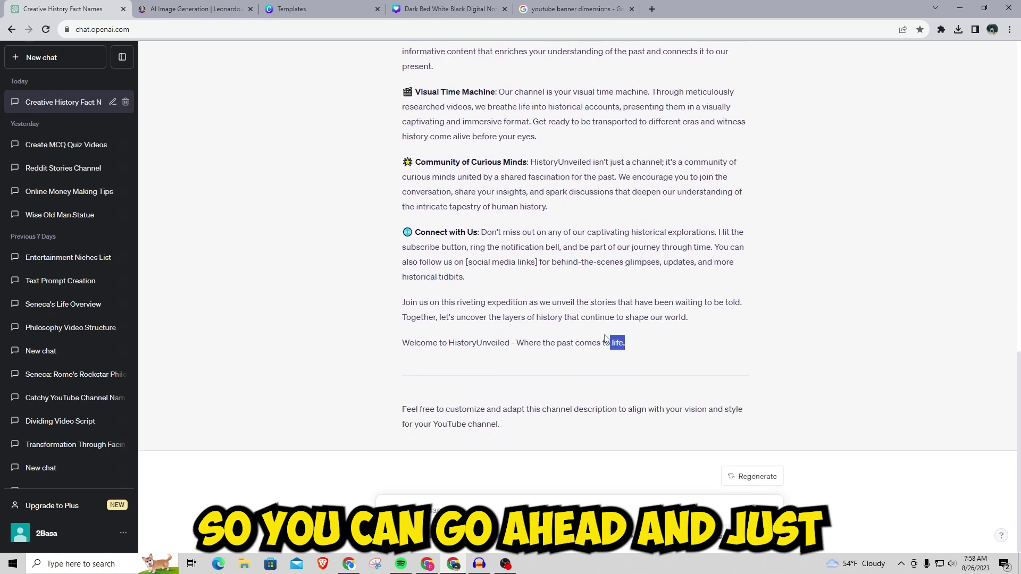
left_click_drag(605, 339, 398, 87)
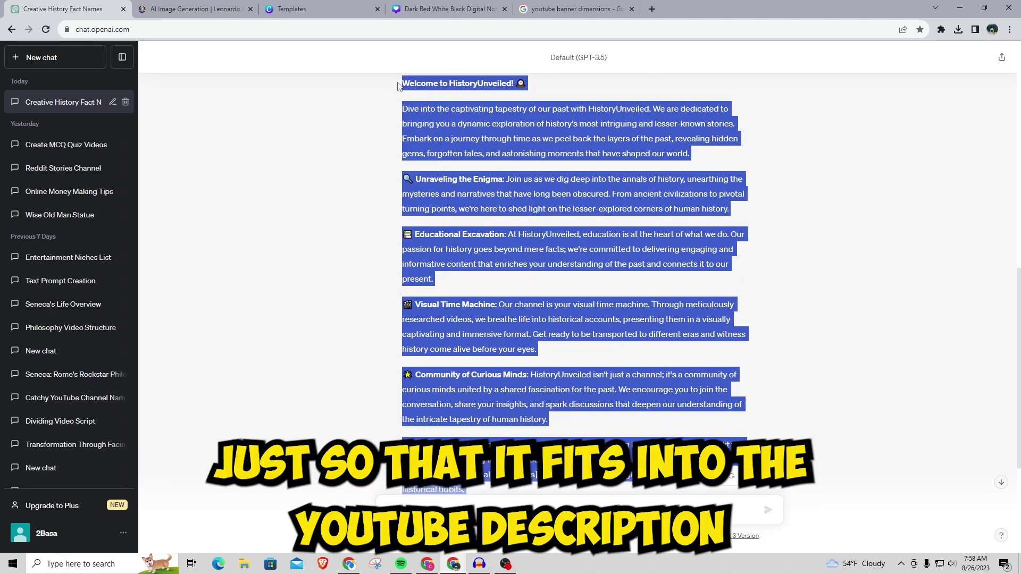
key("ctrl+c")
key("alt+Tab")
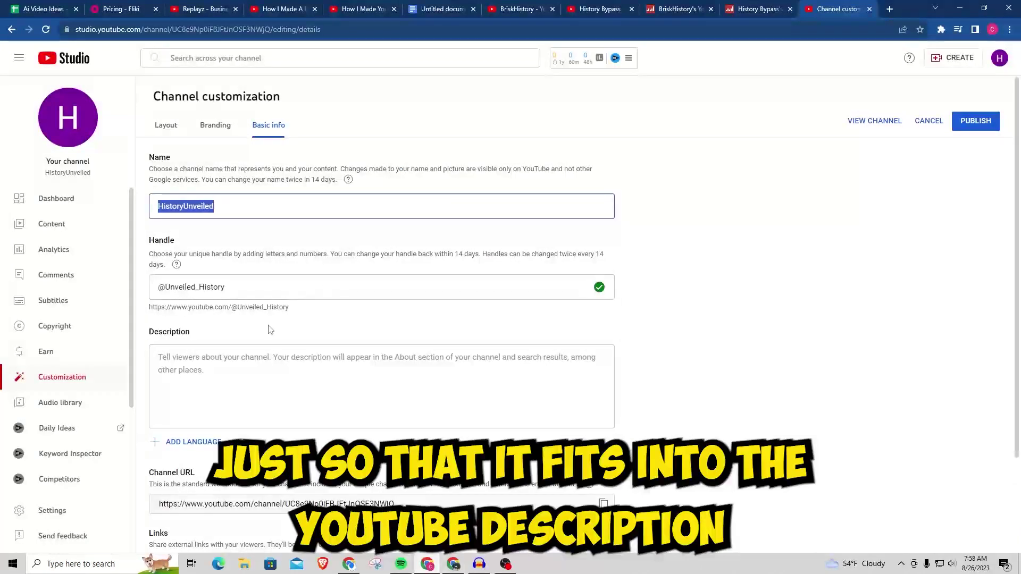
Paste the ChatGPT description into the empty Description field.
left_click(244, 365)
key("ctrl+v")
scroll(355, 334, "down", 5)
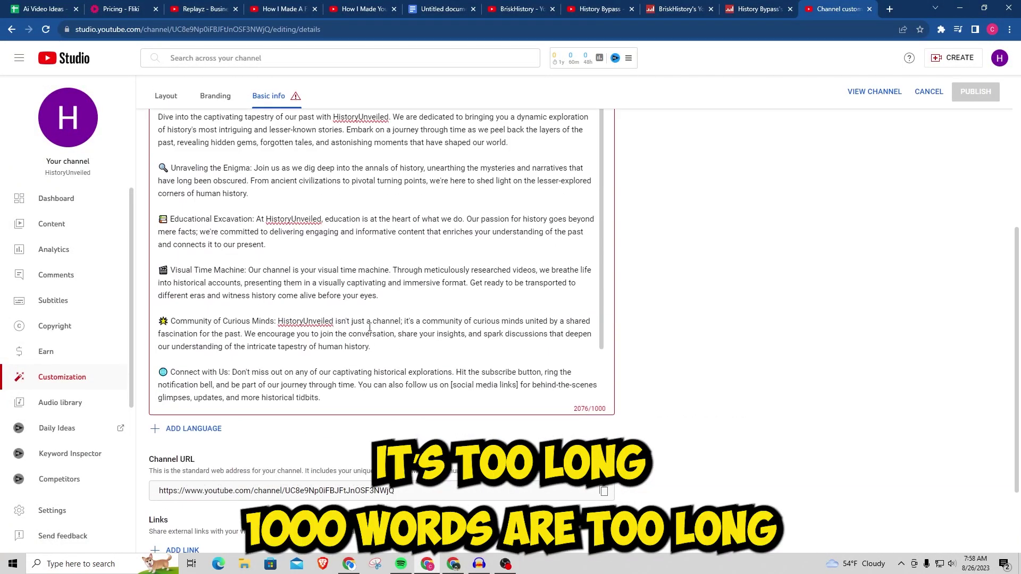
scroll(365, 384, "up", 1)
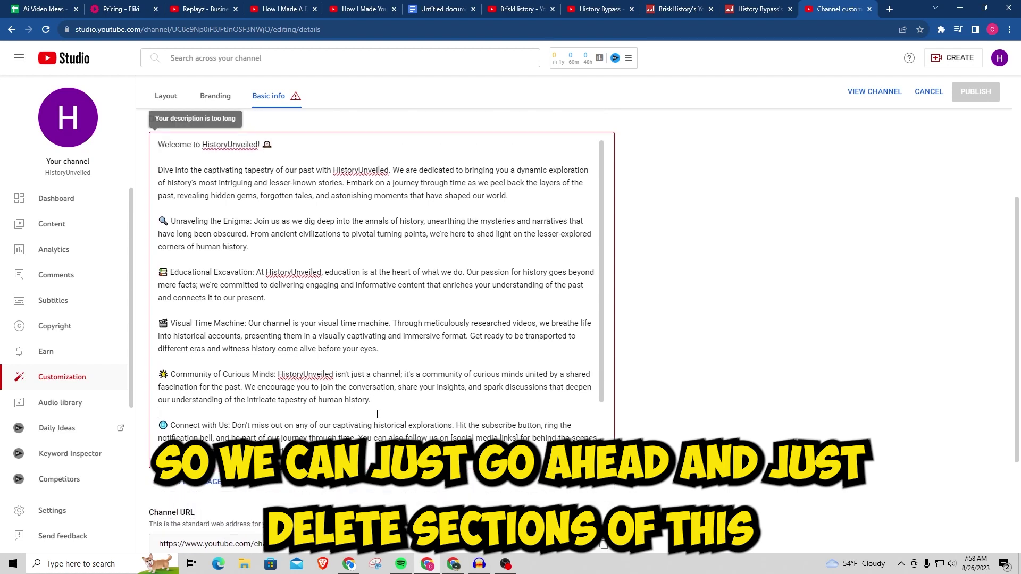
Delete the Community, Connect with Us, Visual Time Machine and Educational Excavation paragraphs to reach 888/1000 characters.
left_click_drag(376, 414, 162, 376)
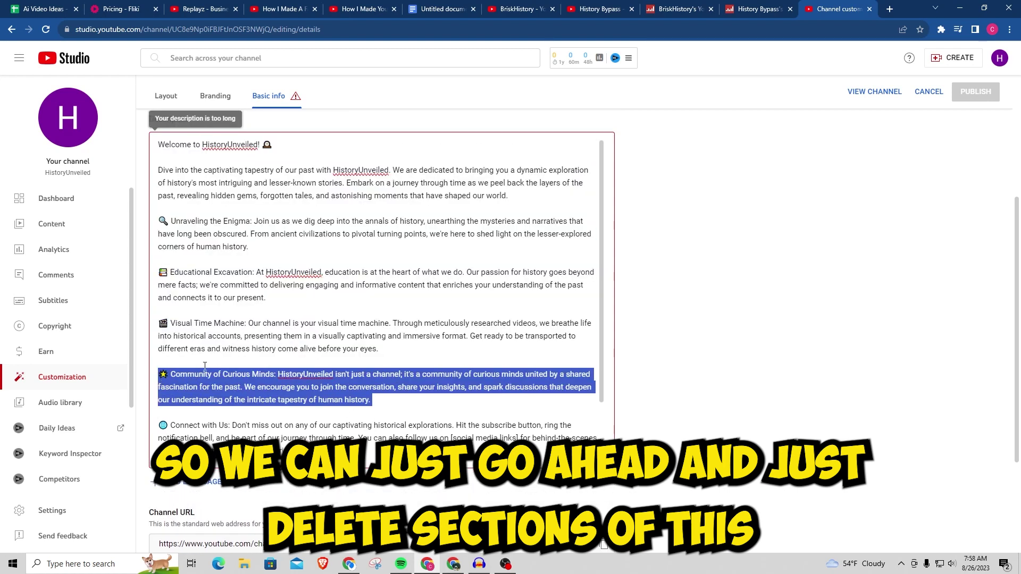
key("BackSpace")
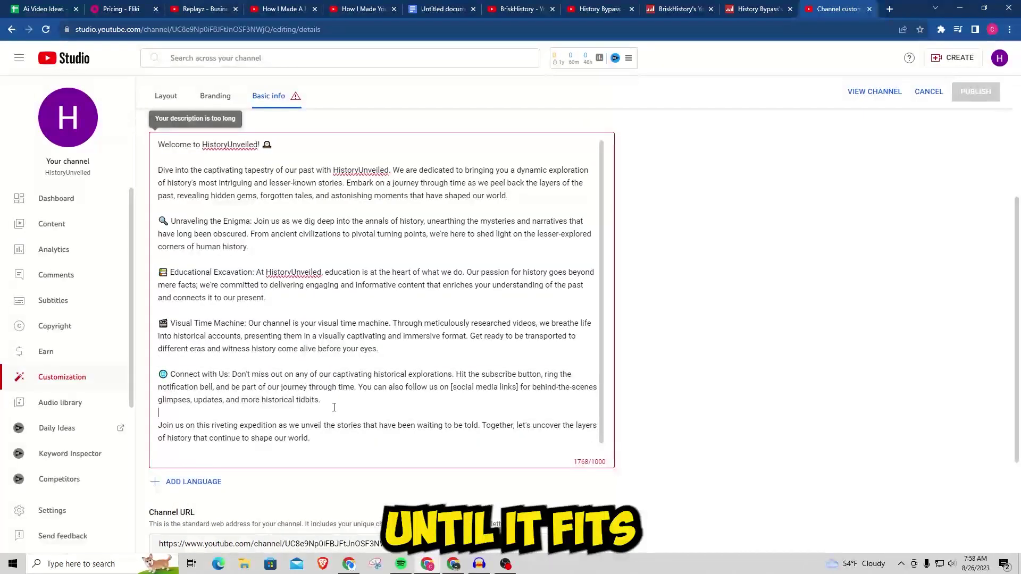
left_click_drag(330, 412, 159, 374)
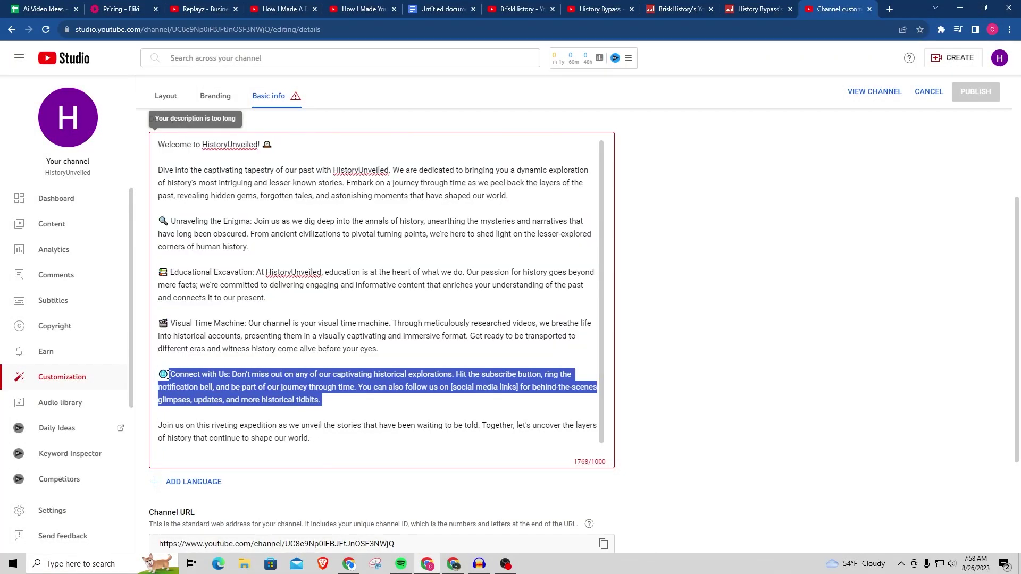
key("BackSpace")
key("BackSpace")
scroll(334, 363, "up", 1)
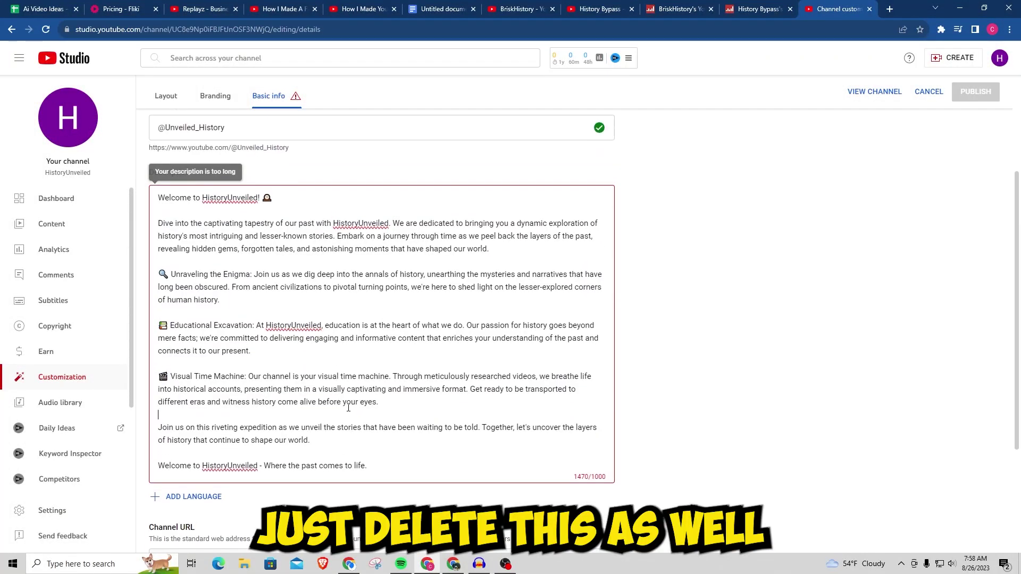
key("BackSpace")
left_click_drag(378, 401, 161, 326)
key("BackSpace")
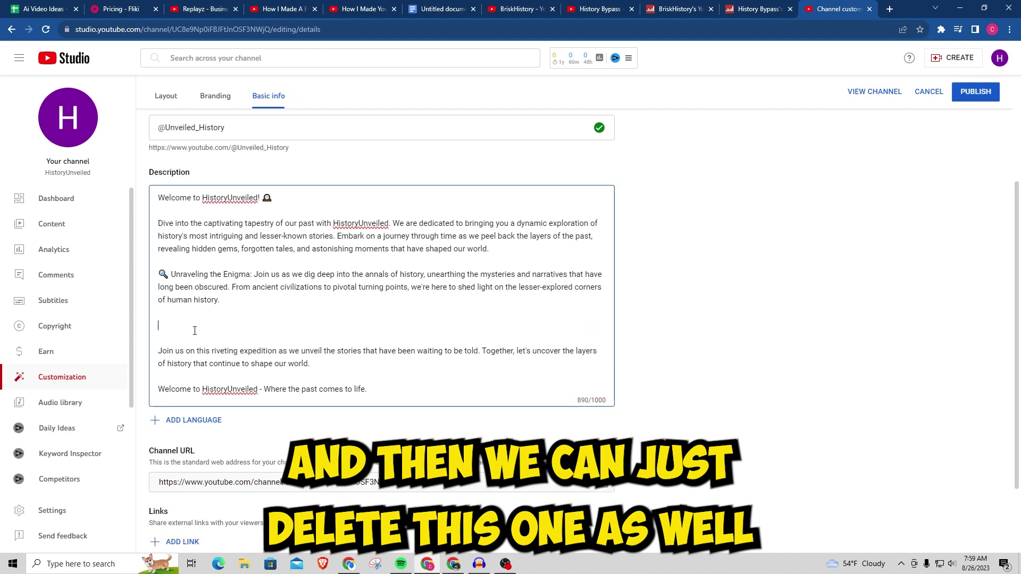
key("BackSpace")
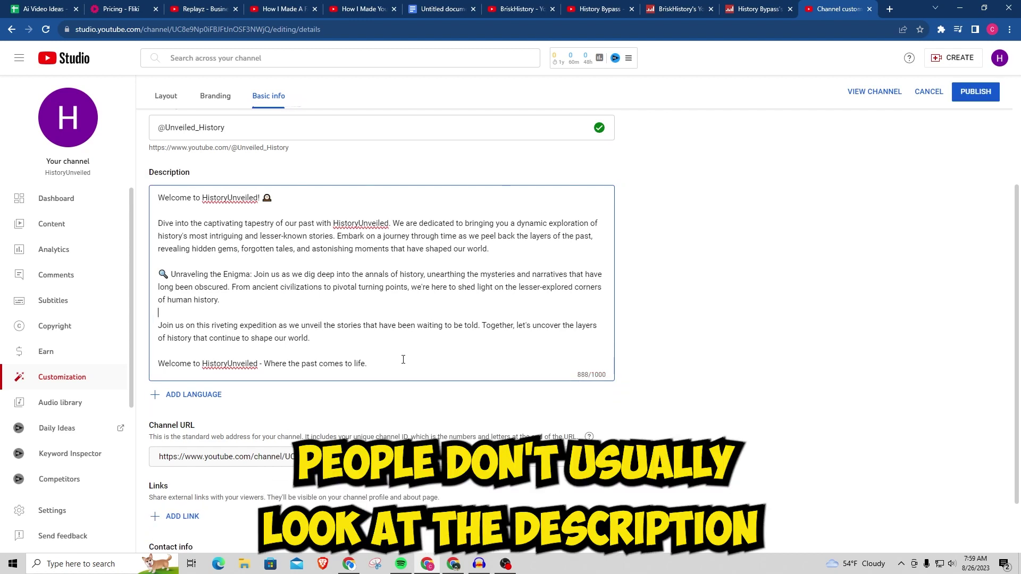
scroll(351, 332, "down", 2)
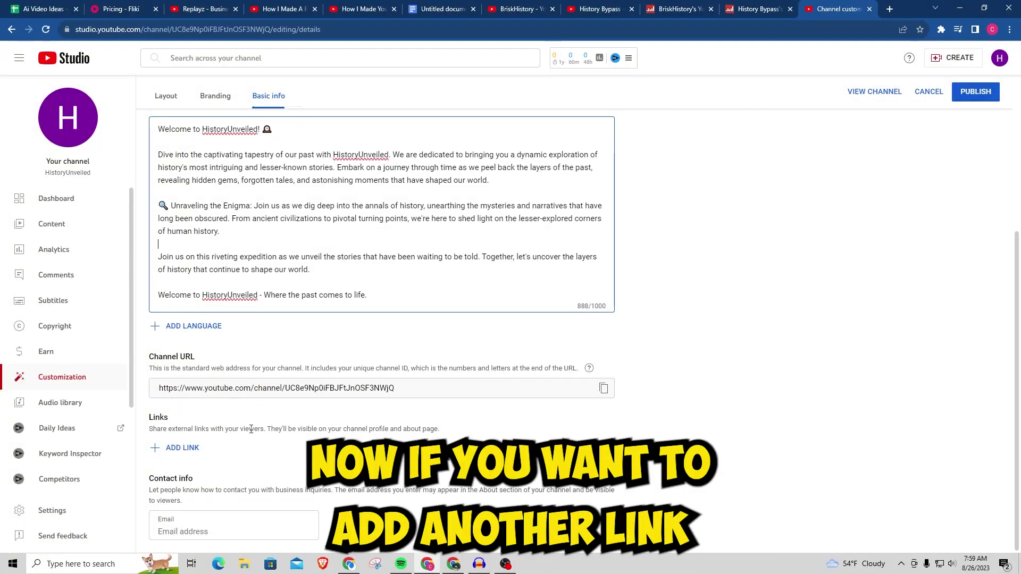
scroll(191, 420, "up", 5)
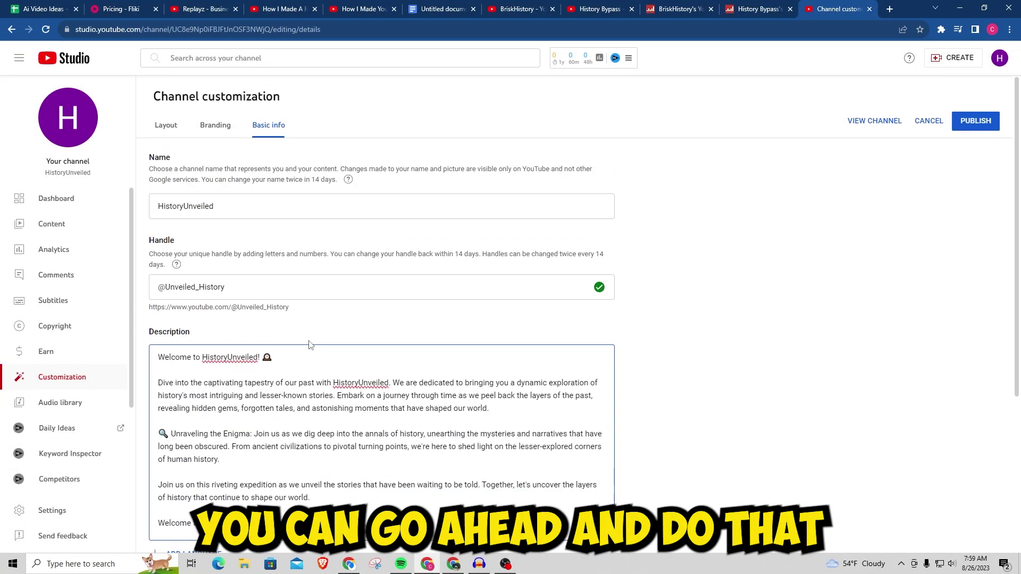
Publish the channel's basic info with the 888-character description.
left_click(982, 120)
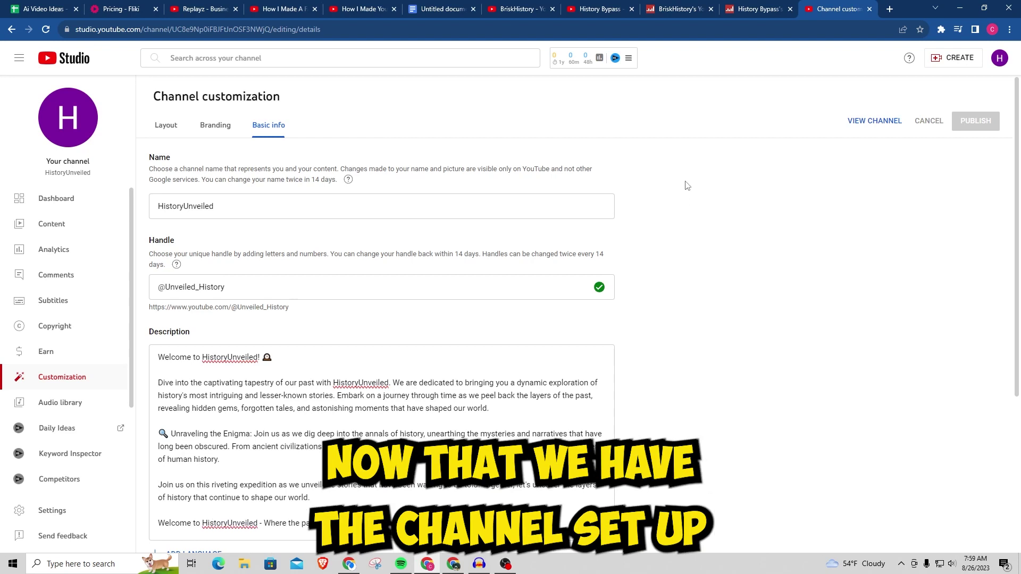
Ask ChatGPT for 7 crazy history facts to script a short 1-minute YouTube video.
left_click(950, 12)
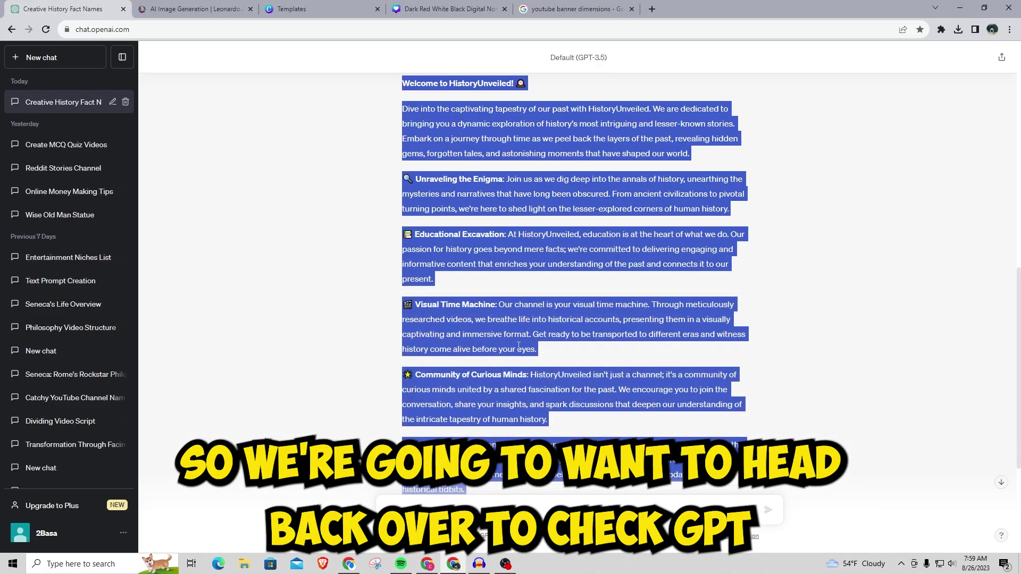
scroll(472, 393, "down", 4)
left_click(510, 510)
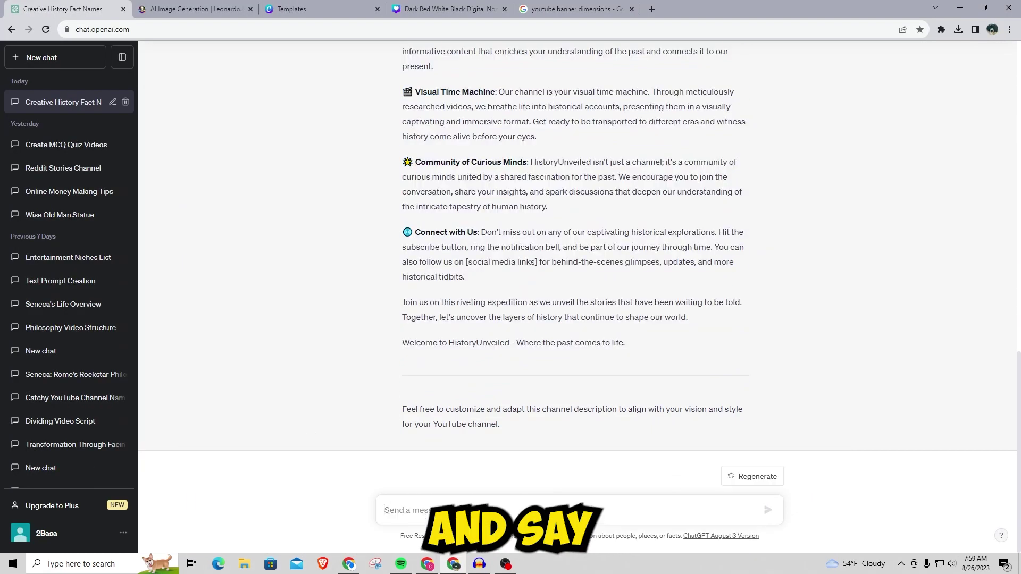
type("I want to make a script for my you")
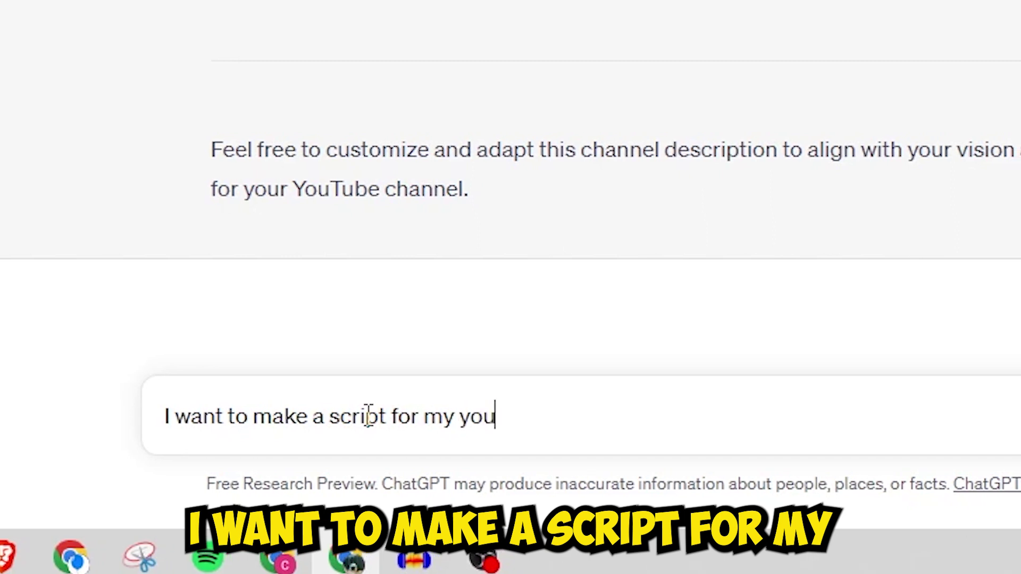
type("tube video about history")
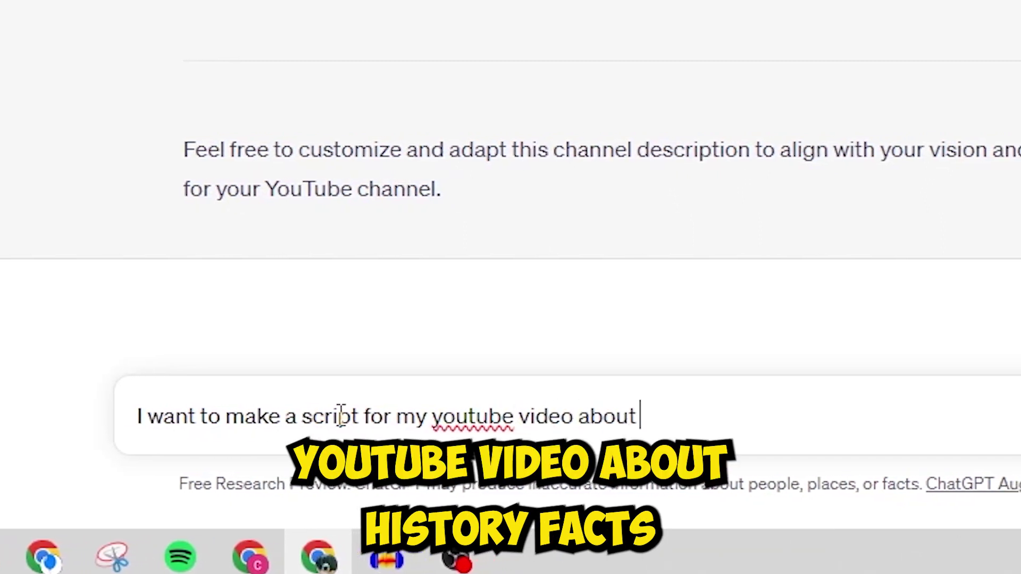
type(" faxts")
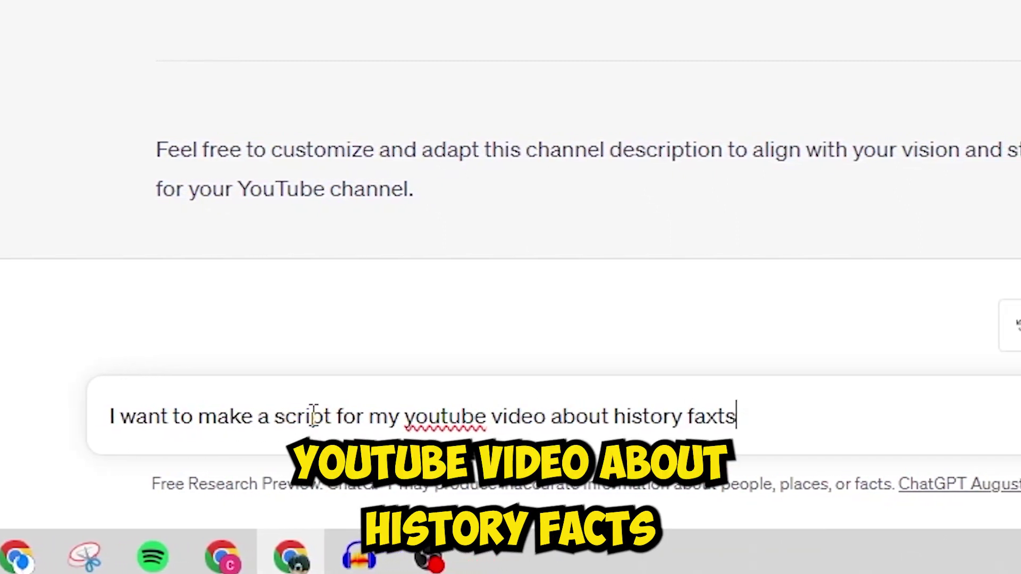
key("BackSpace")
key("BackSpace")
key("BackSpace")
type("cts. Give me 7")
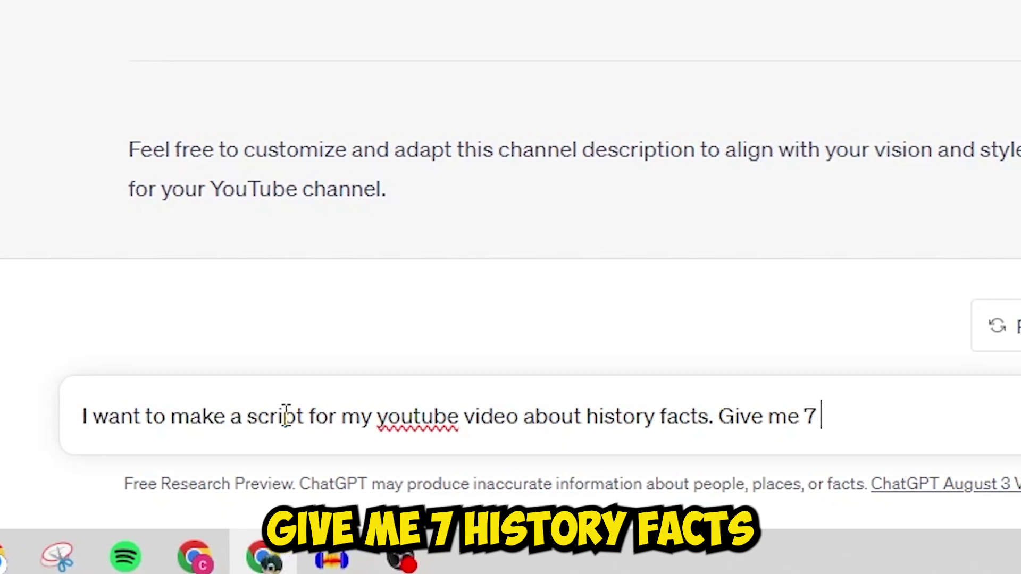
type("history")
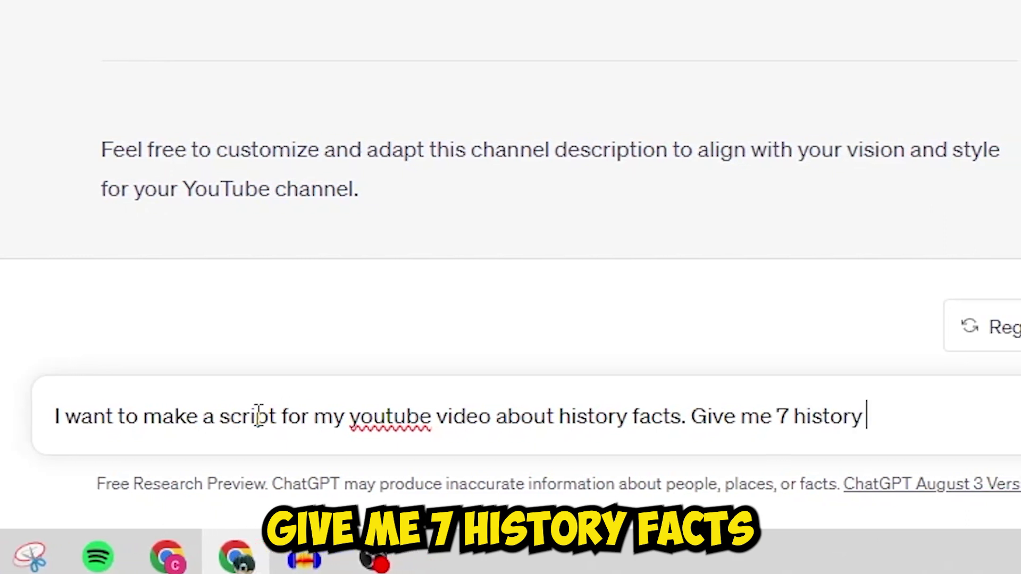
key("BackSpace")
key("BackSpace")
key("BackSpace")
key("BackSpace")
key("BackSpace")
key("BackSpace")
key("BackSpace")
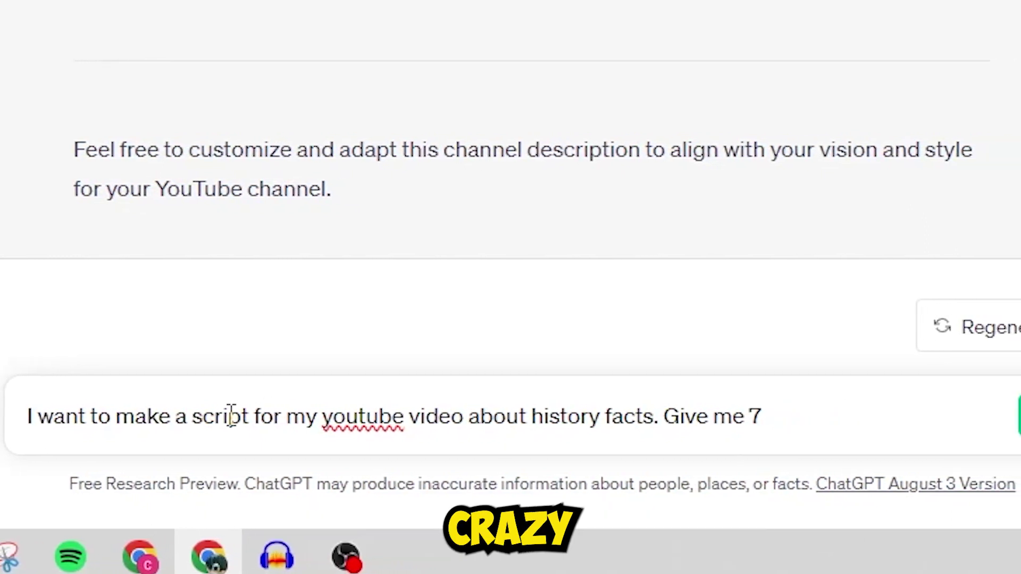
type("crzy")
key("BackSpace")
key("BackSpace")
key("BackSpace")
type("azy histor")
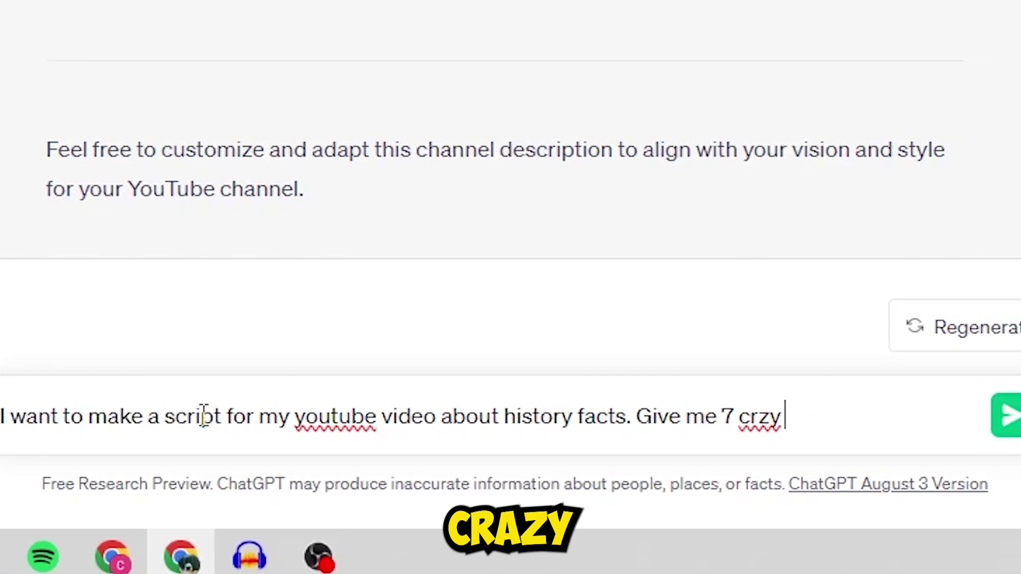
type("ys")
key("BackSpace")
type("fact")
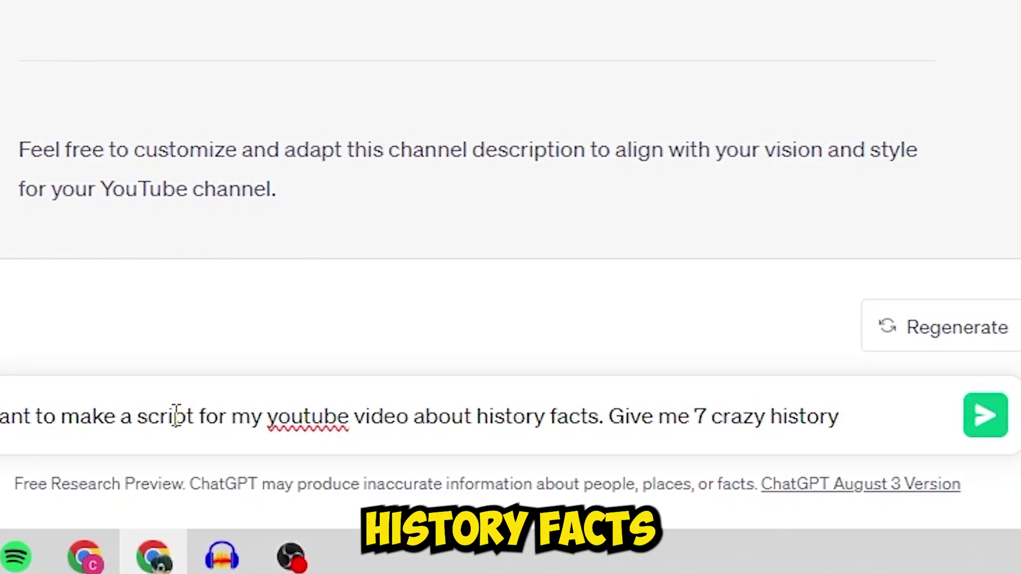
type("s that i can")
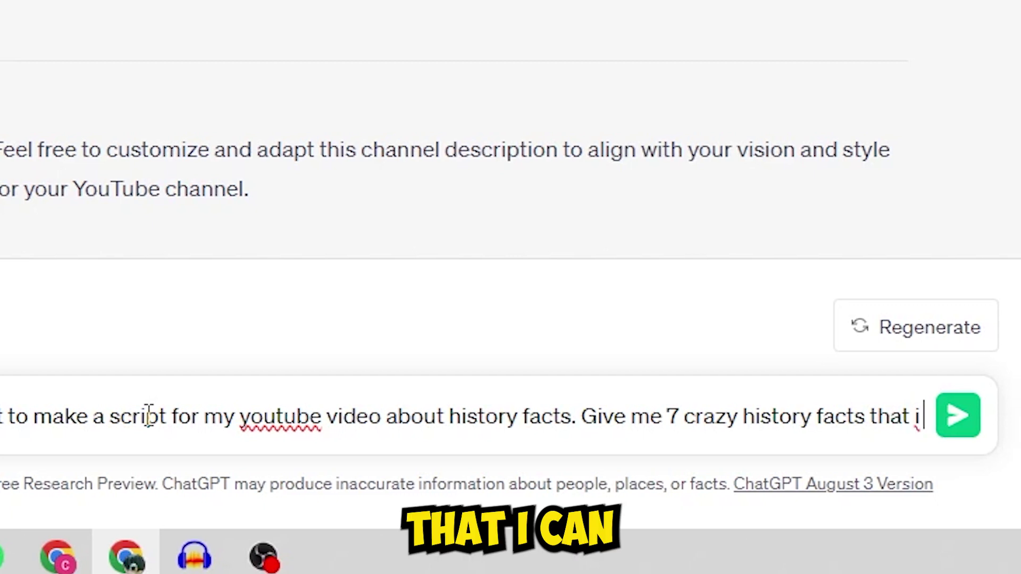
key("BackSpace")
key("BackSpace")
key("BackSpace")
type("can use to create ")
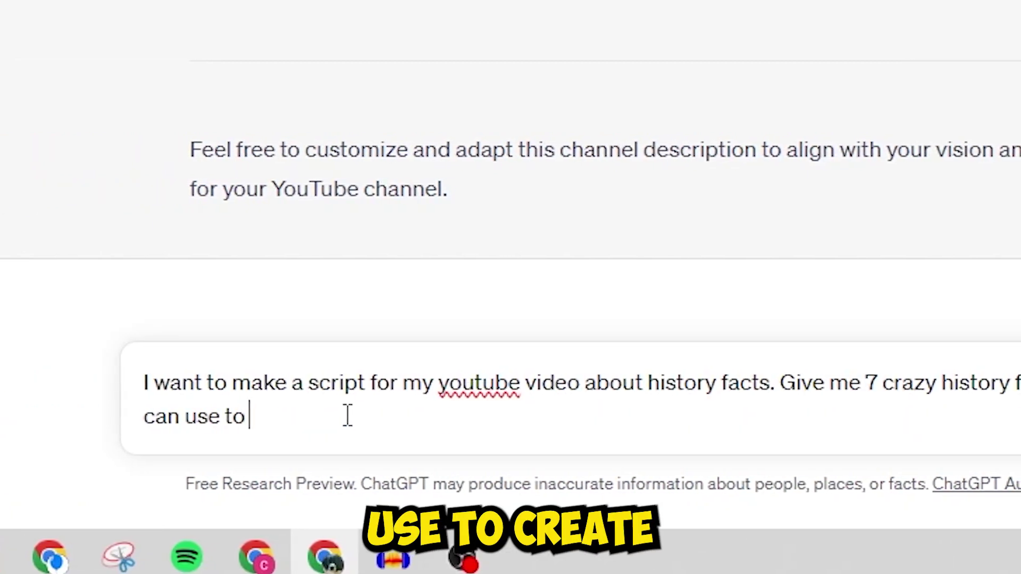
type("a short ")
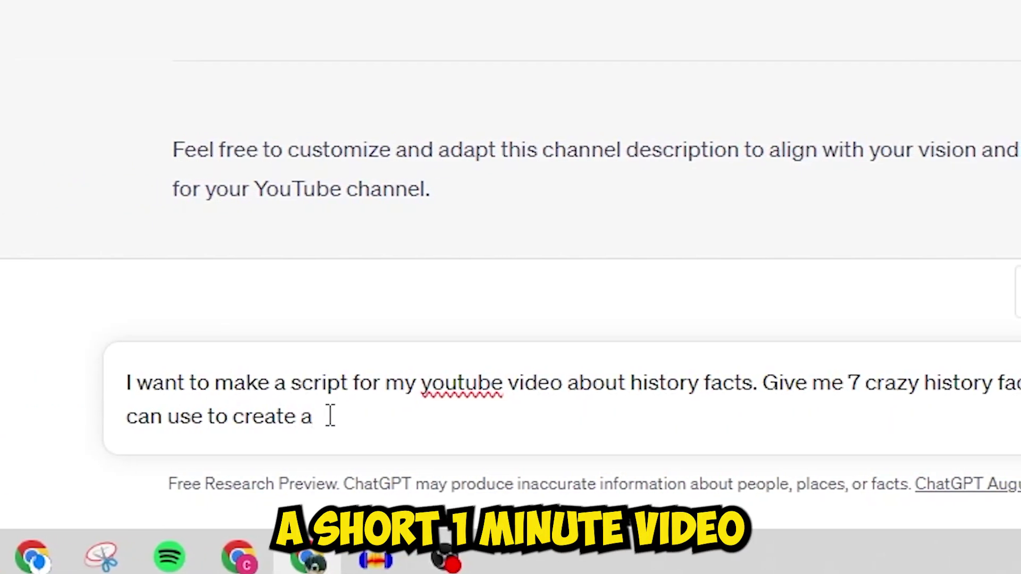
type("1 minut")
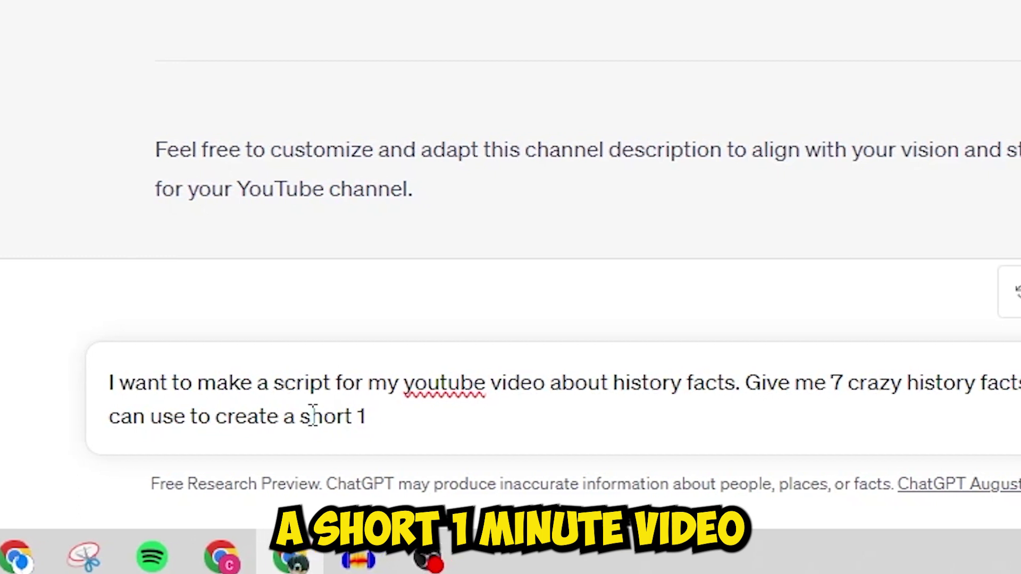
type("e video.")
key("Return")
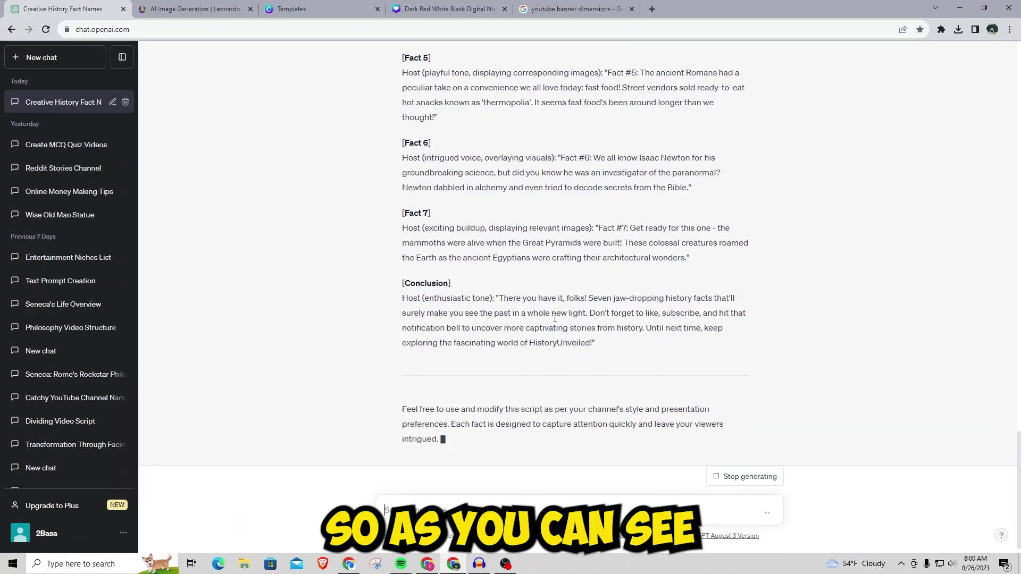
Read through ChatGPT's seven-fact script to its conclusion, then return to the YouTube Studio window.
scroll(611, 345, "up", 8)
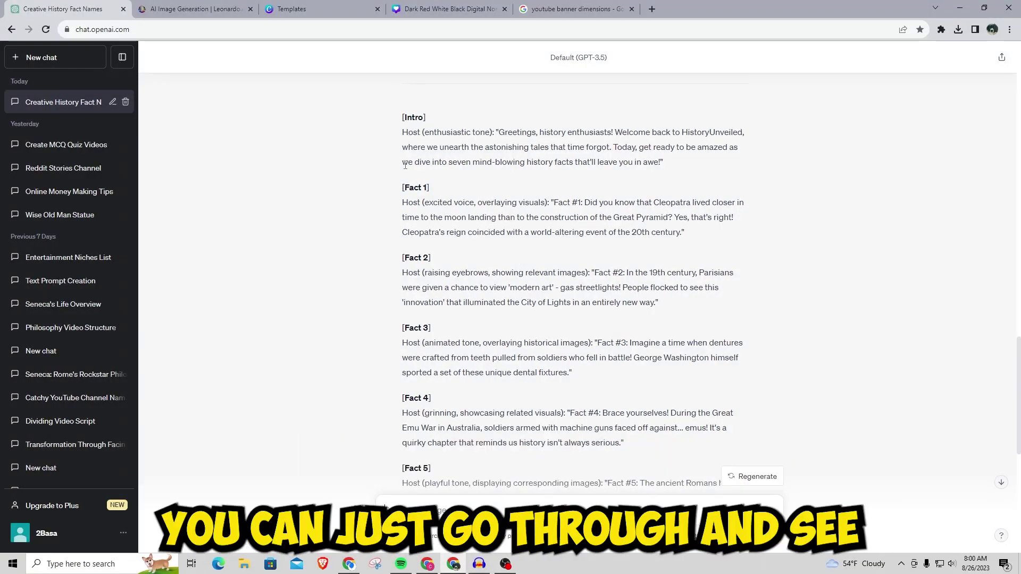
scroll(504, 271, "down", 2)
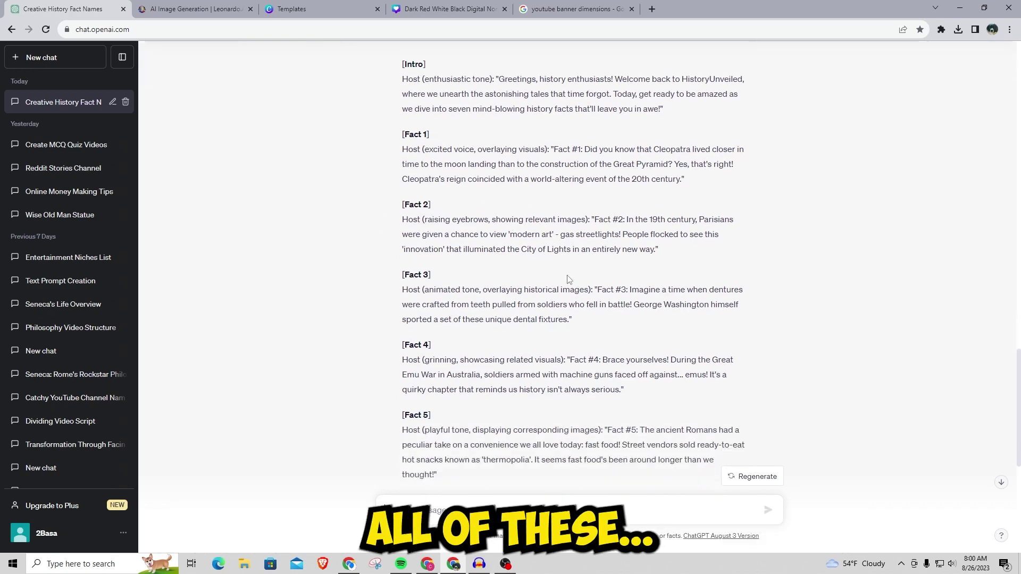
scroll(505, 271, "down", 3)
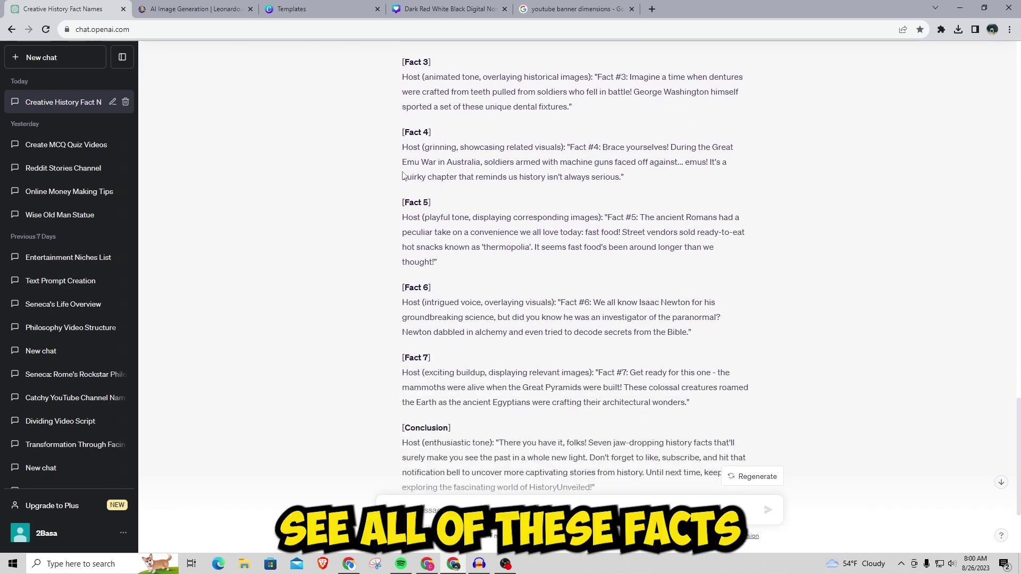
scroll(547, 245, "down", 2)
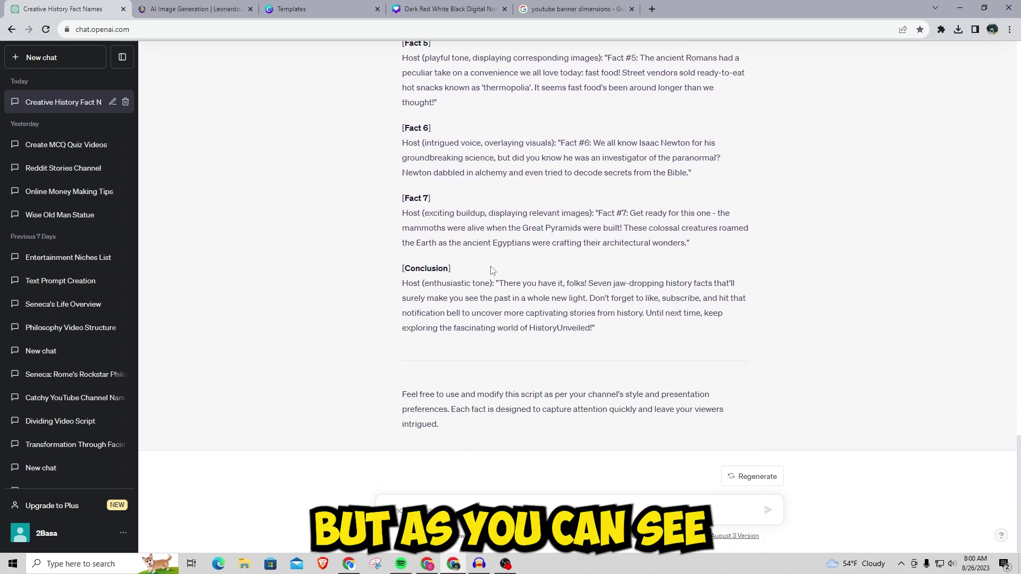
scroll(521, 265, "up", 5)
scroll(407, 128, "up", 2)
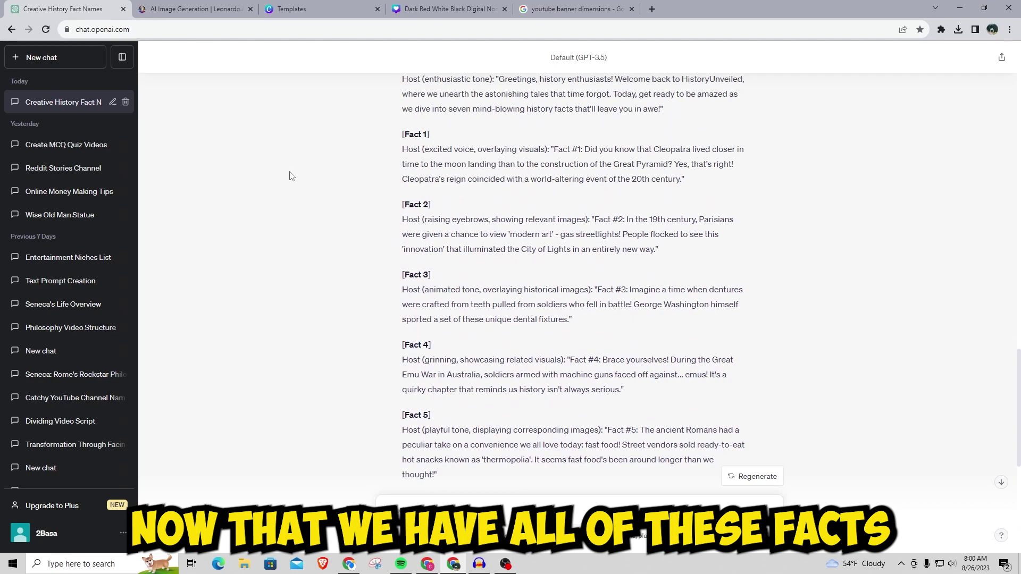
scroll(439, 213, "up", 2)
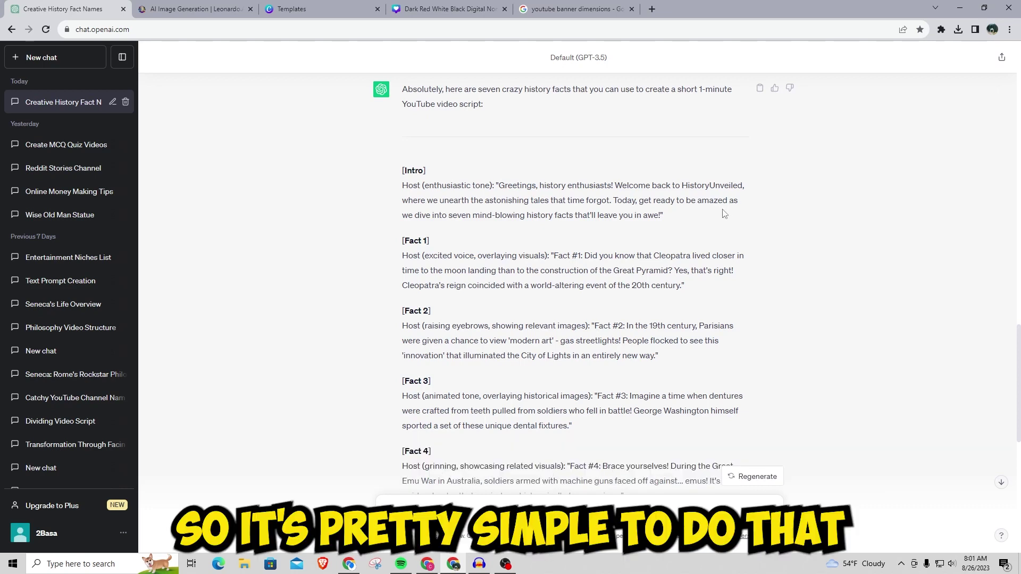
left_click(427, 563)
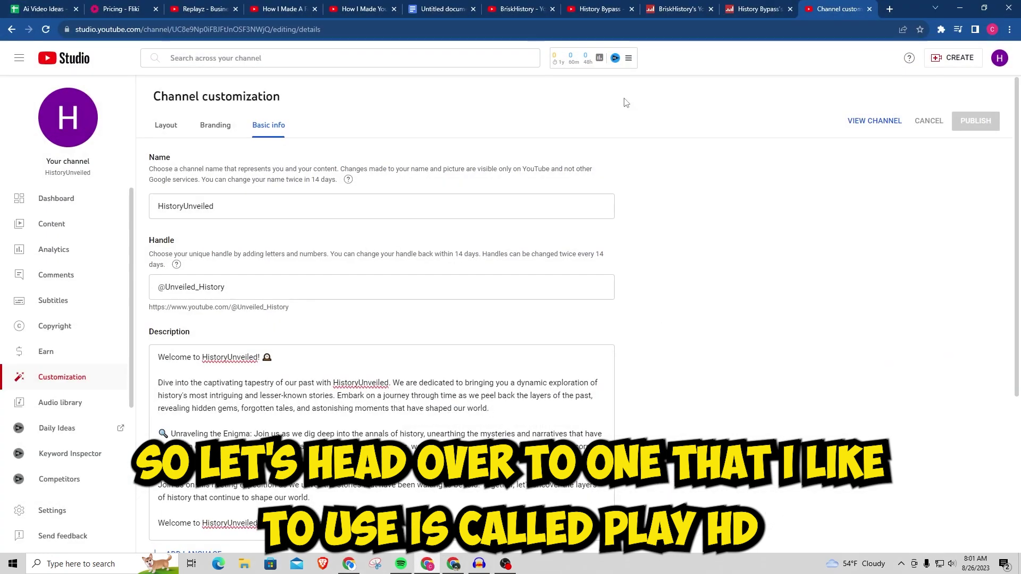
Go to play.ht in a new tab and reach the PlayHT studio via the pricing page.
left_click(891, 9)
type("play")
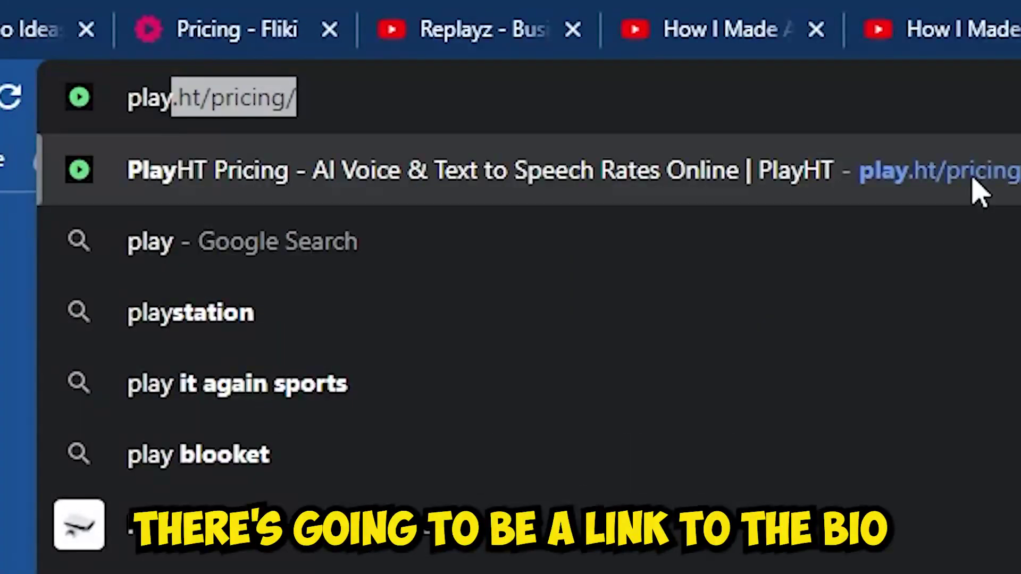
left_click(532, 159)
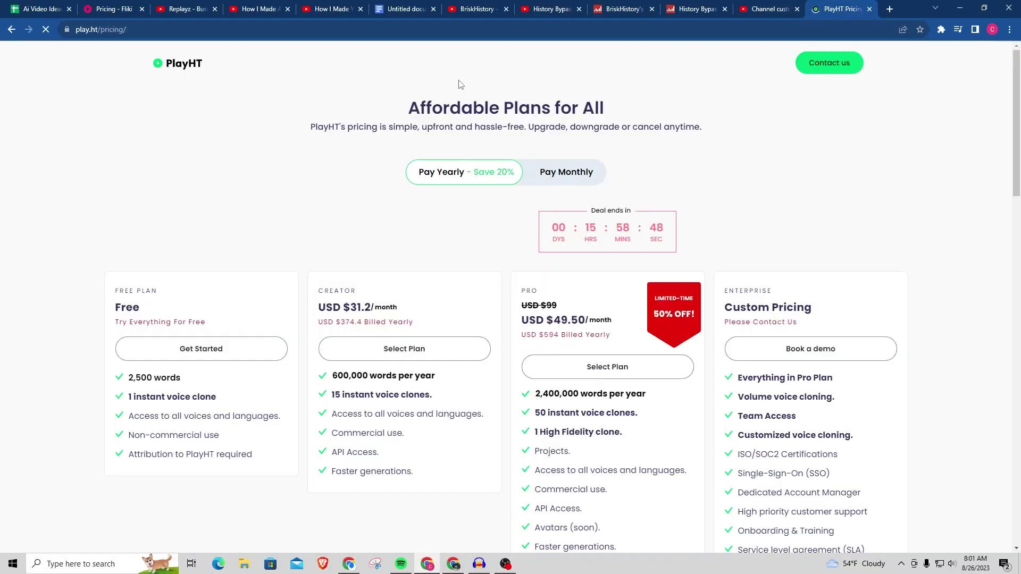
left_click(185, 66)
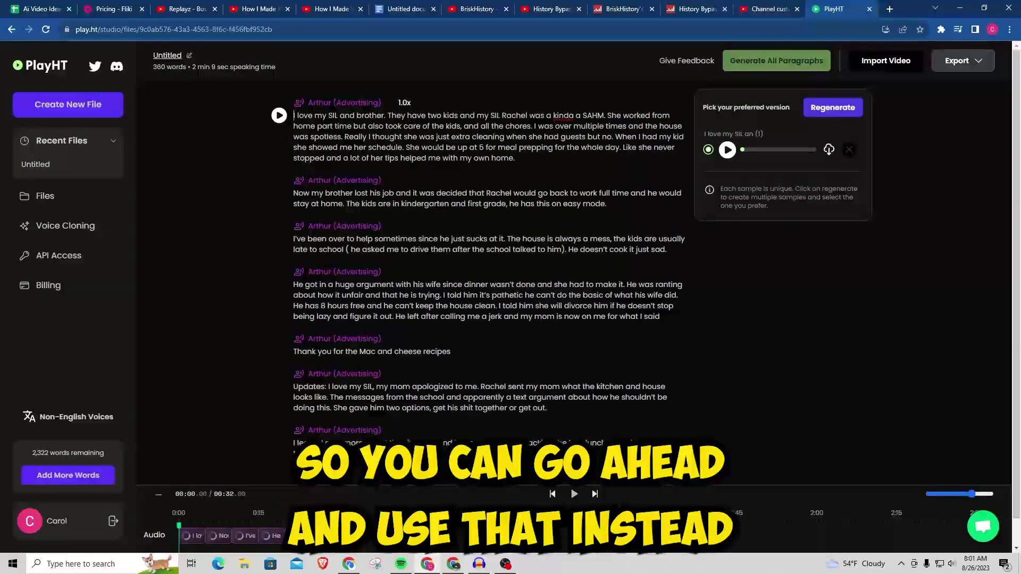
Create a blank PlayHT file and browse the voice list, keeping Larry (Narrative) at 1.0x.
left_click(106, 105)
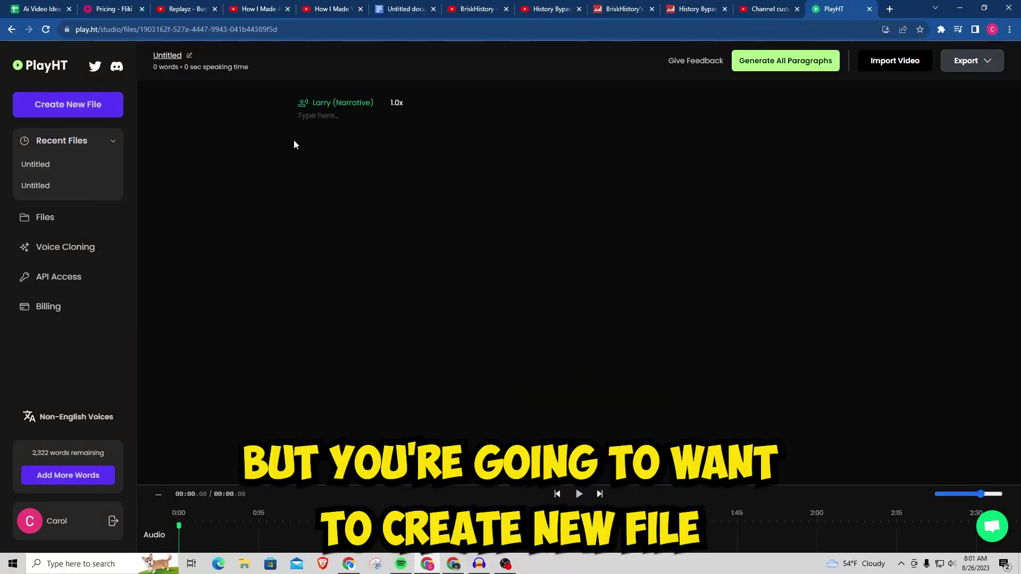
left_click(353, 113)
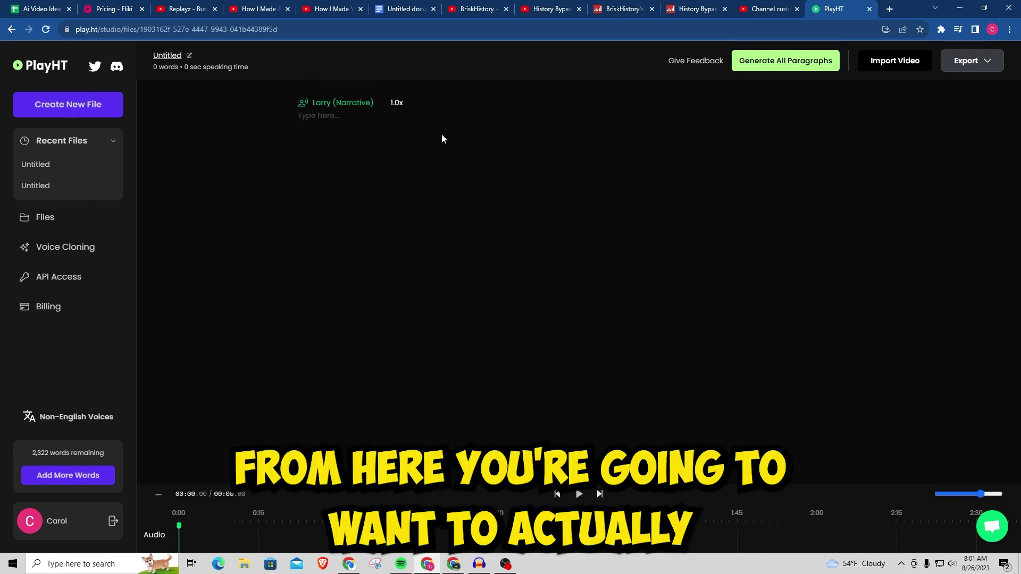
left_click(327, 105)
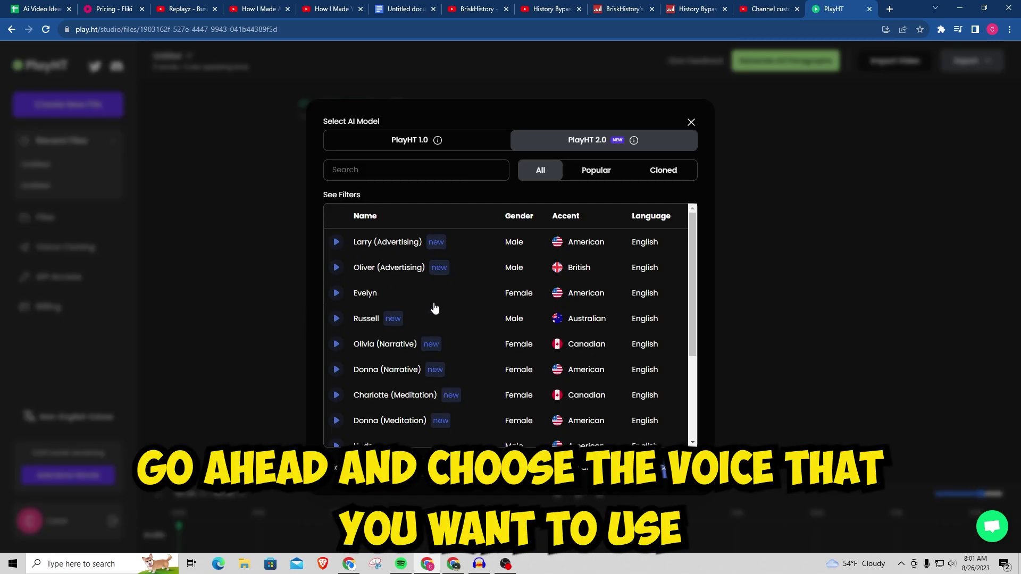
scroll(410, 305, "down", 2)
scroll(358, 328, "up", 3)
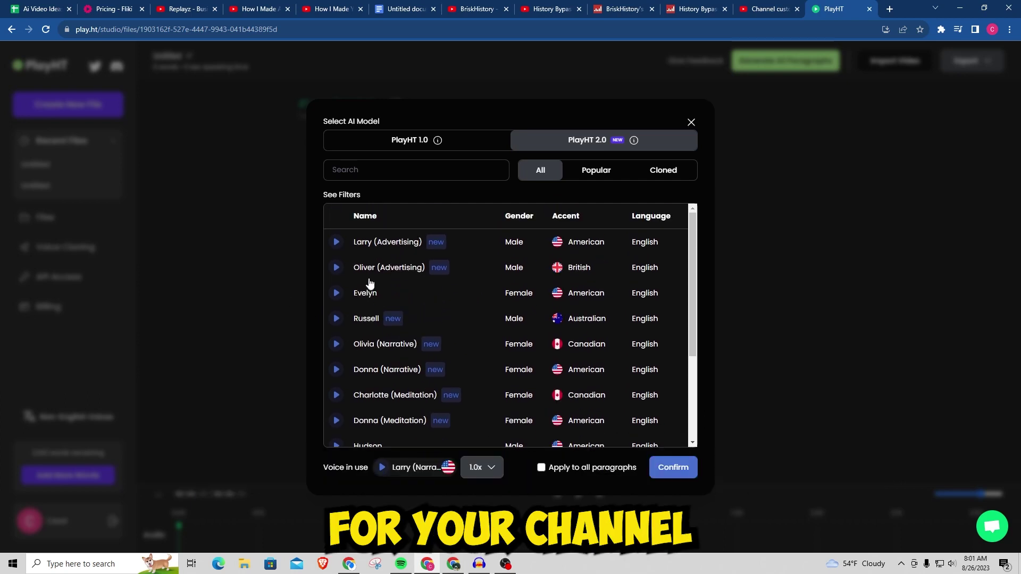
scroll(410, 269, "down", 4)
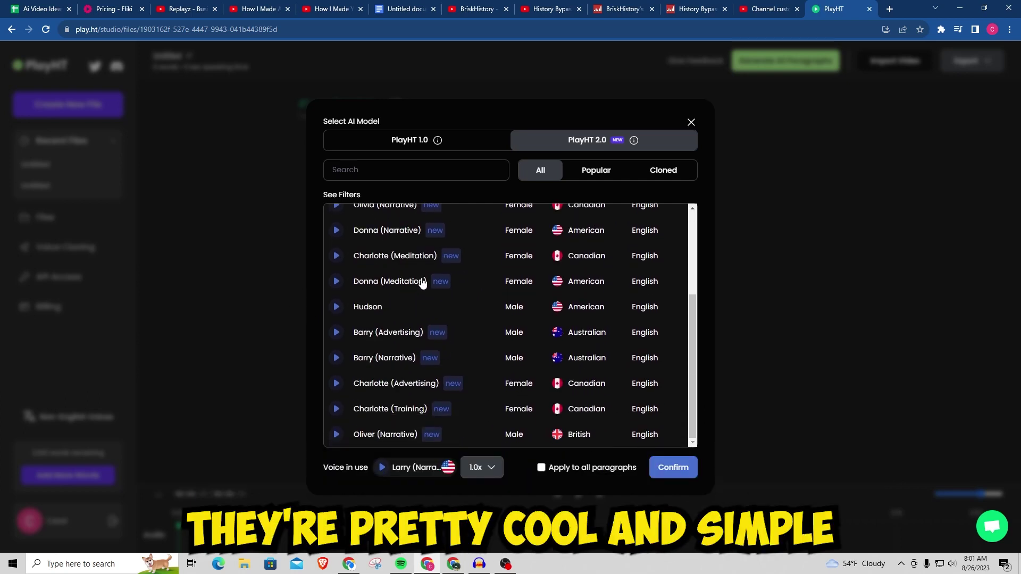
scroll(423, 292, "up", 3)
scroll(425, 307, "up", 2)
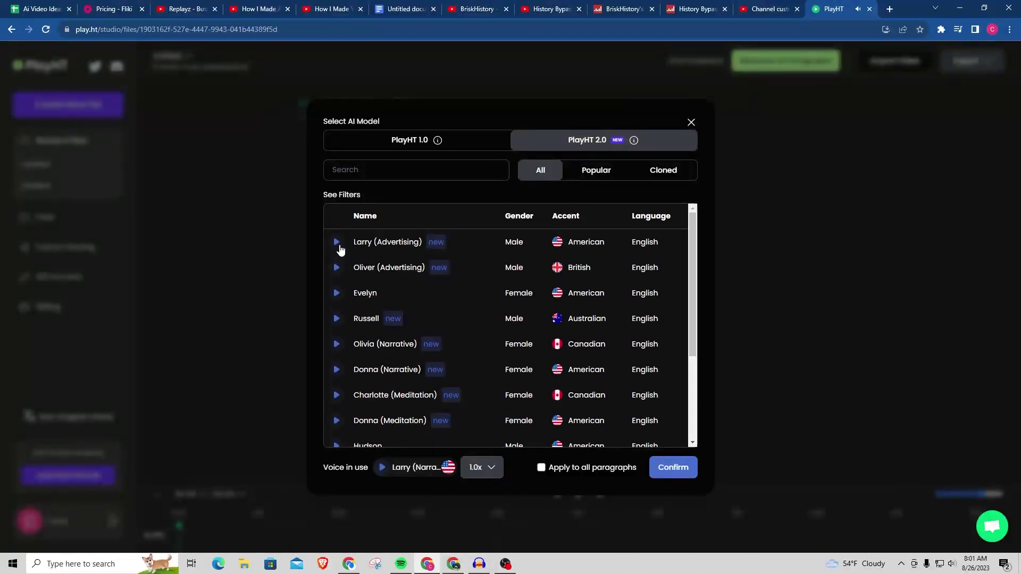
left_click(691, 122)
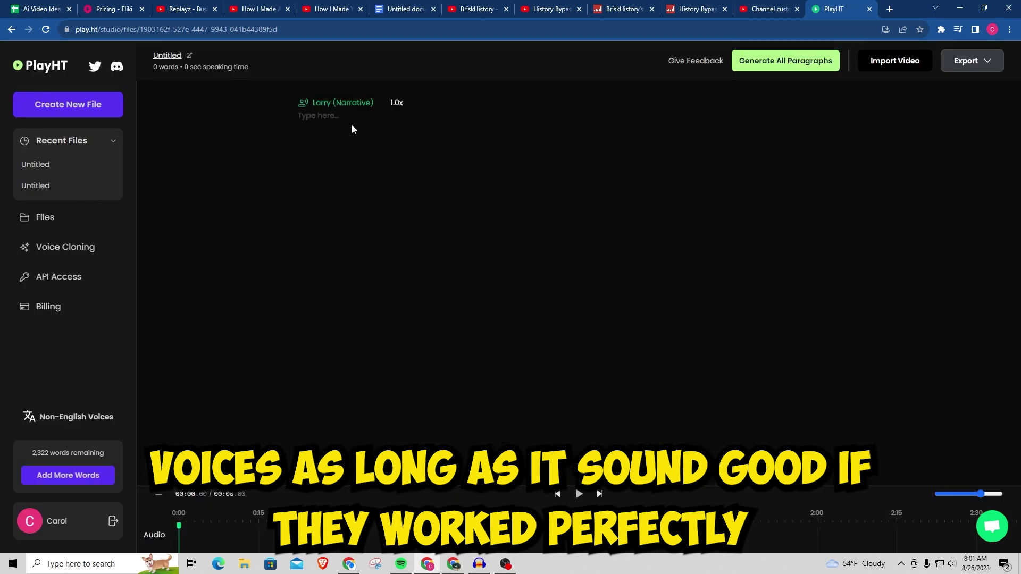
left_click(453, 563)
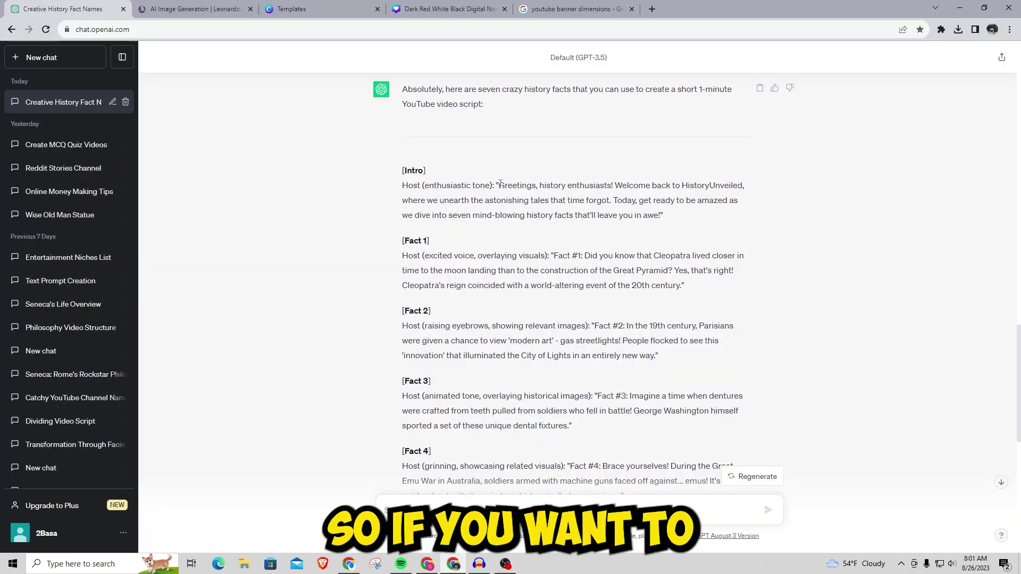
Paste ChatGPT's "Greetings, history enthusiasts!" intro into the PlayHT paragraph and generate its Larry (Narrative) voiceover.
left_click_drag(498, 185, 660, 215)
key("ctrl+c")
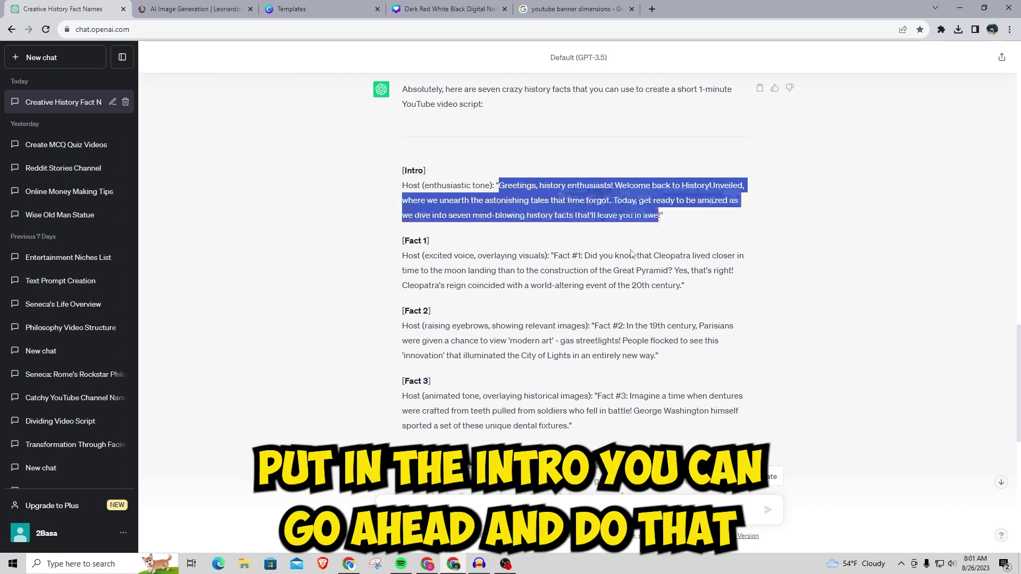
left_click(427, 563)
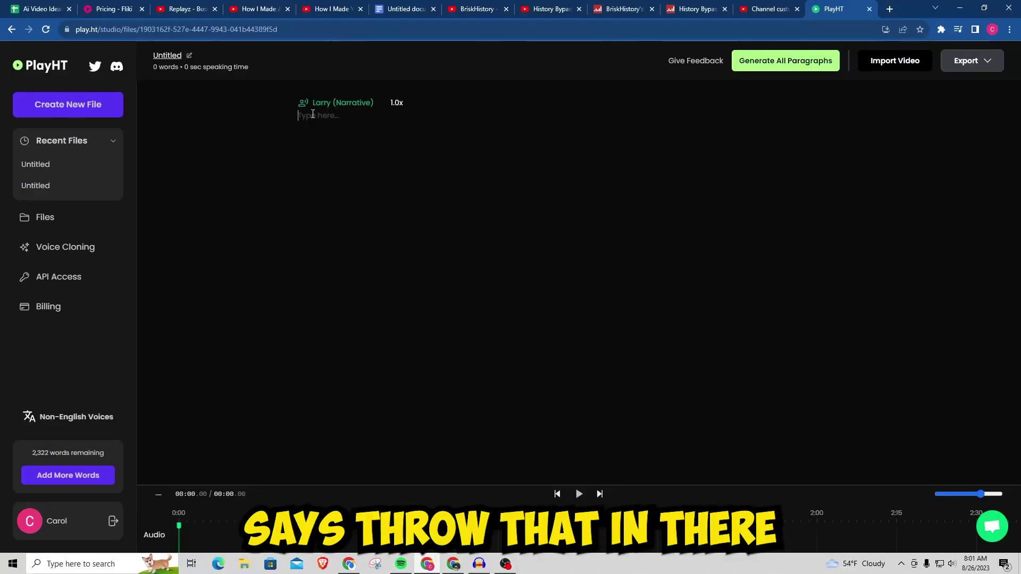
key("ctrl+v")
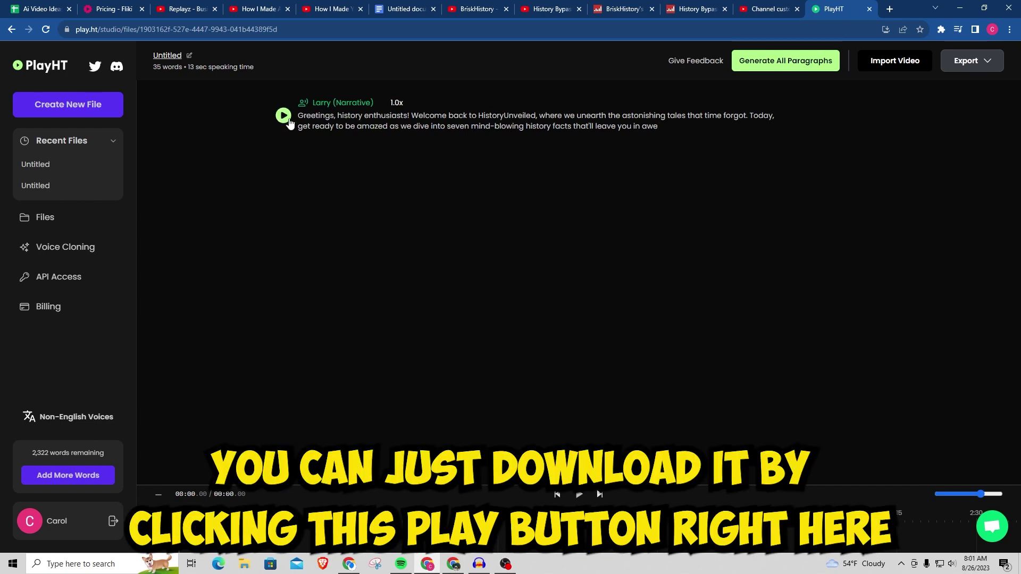
left_click(283, 116)
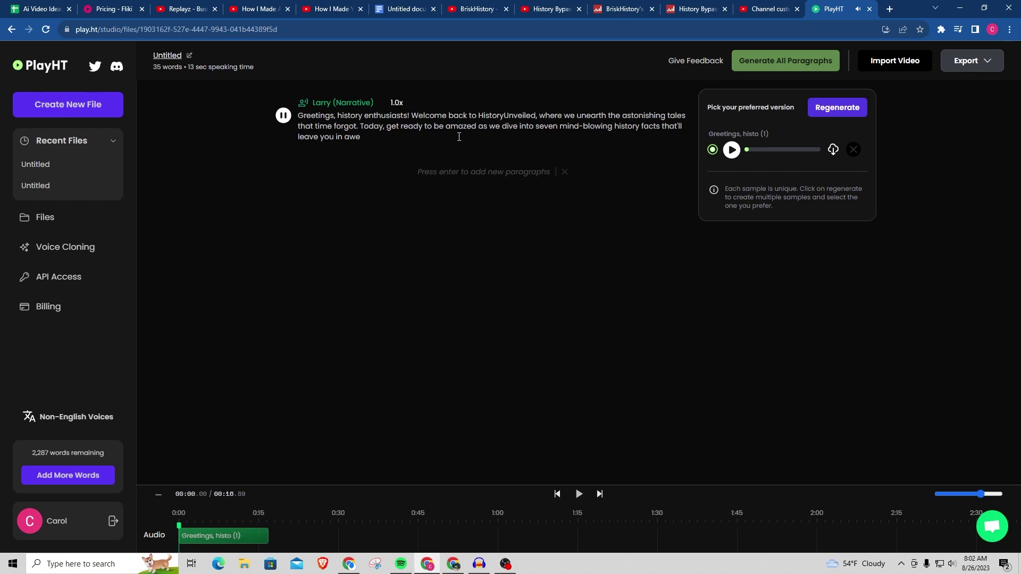
Switch the intro to Larry (Advertising) at 1.5x speed and delete the old 1.0x sample.
left_click(398, 105)
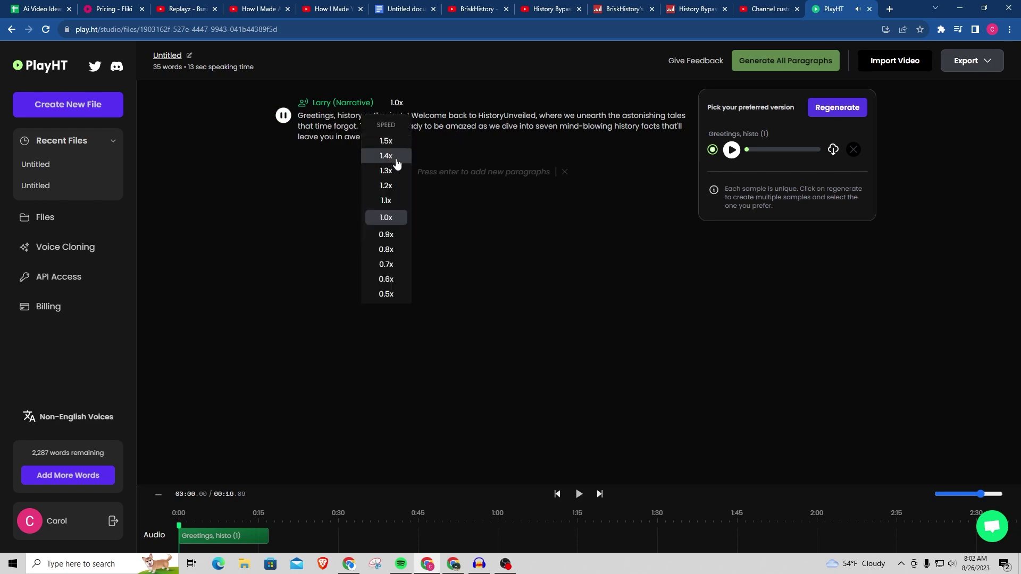
left_click(390, 143)
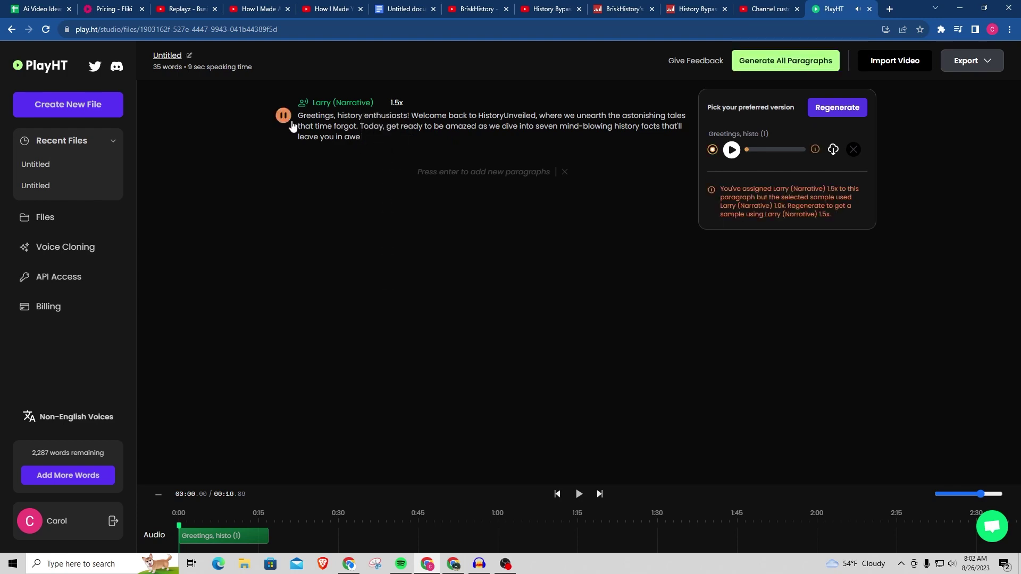
left_click(340, 103)
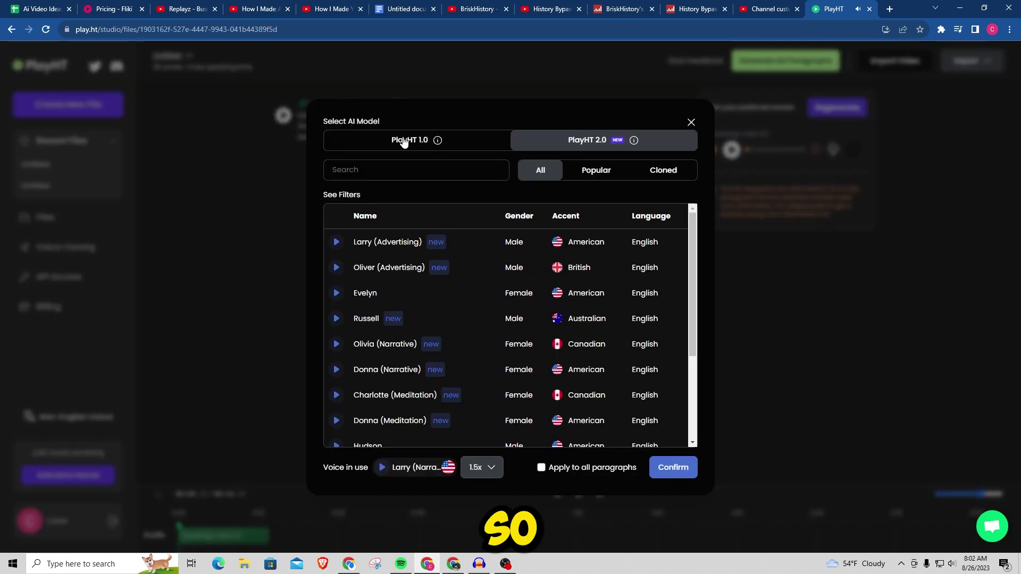
left_click(386, 242)
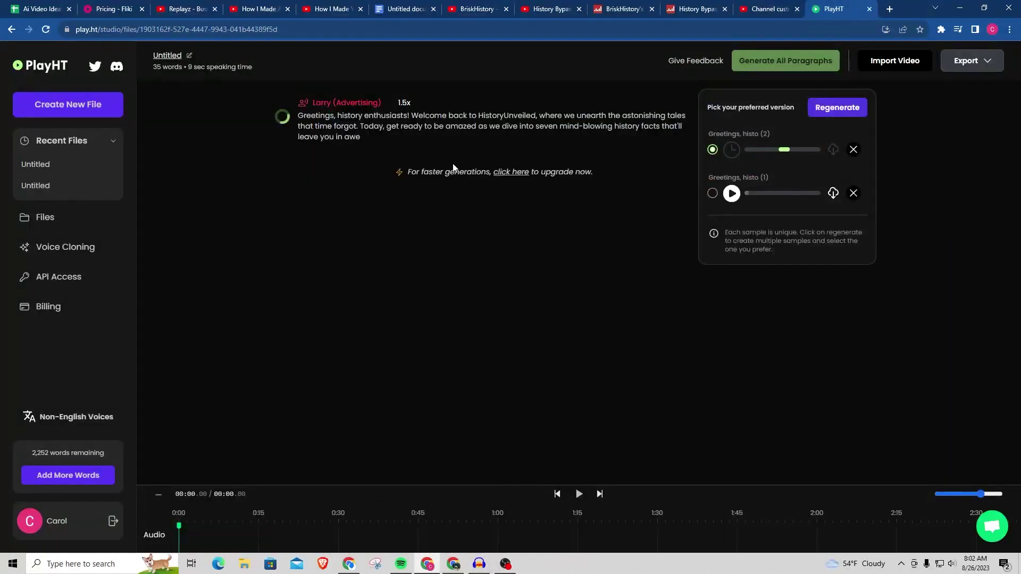
left_click(853, 193)
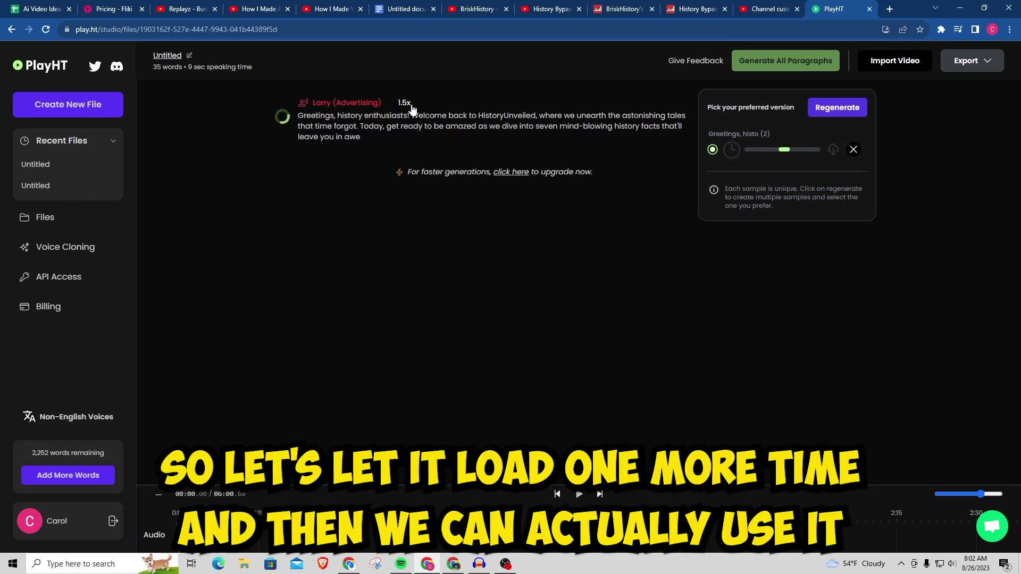